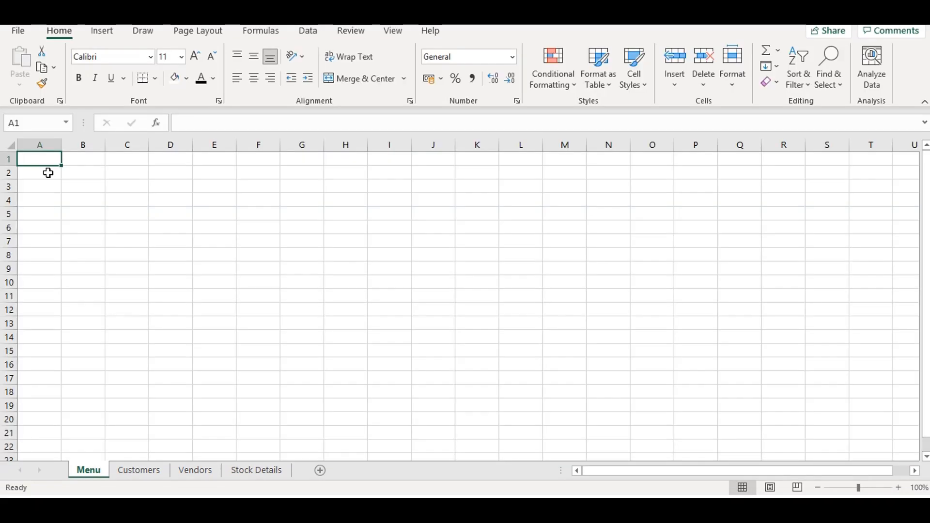
Step: Fill the entire Menu sheet with the lightest blue-gray theme color
left_click(11, 145)
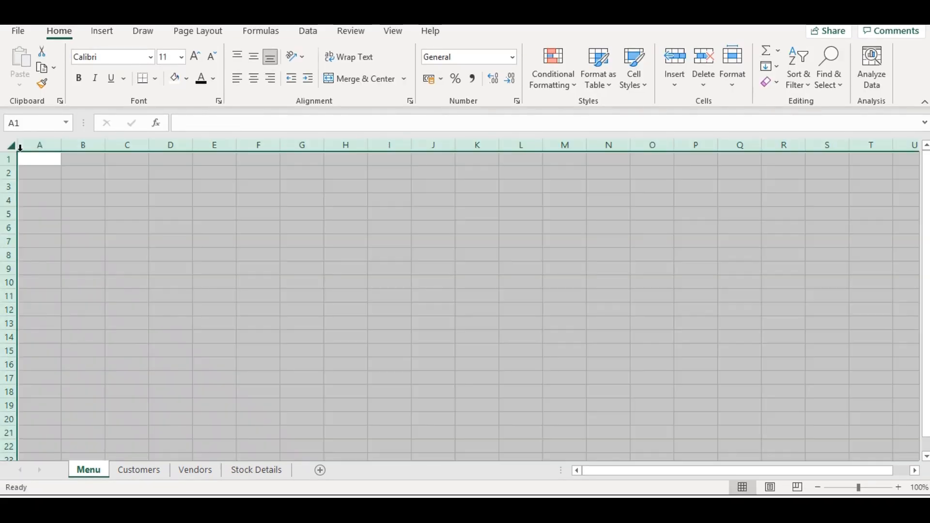
left_click(186, 80)
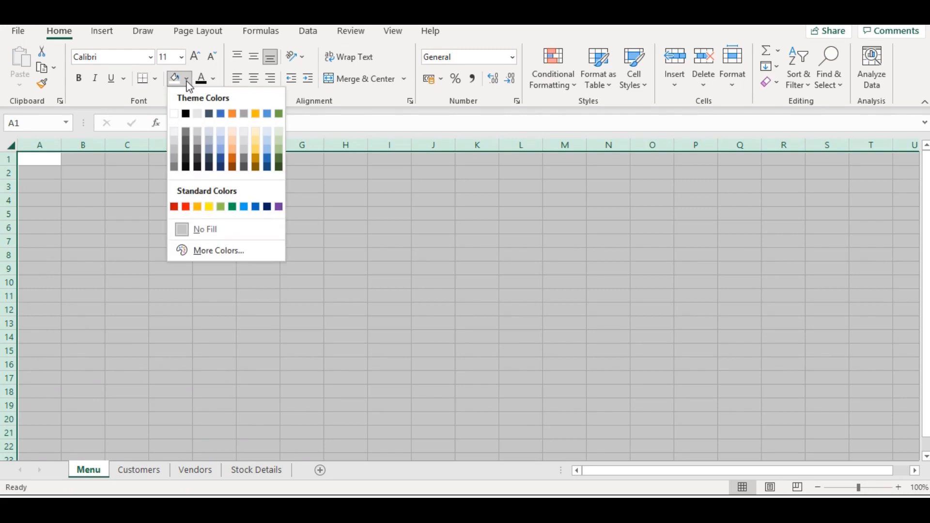
left_click(209, 132)
left_click(315, 253)
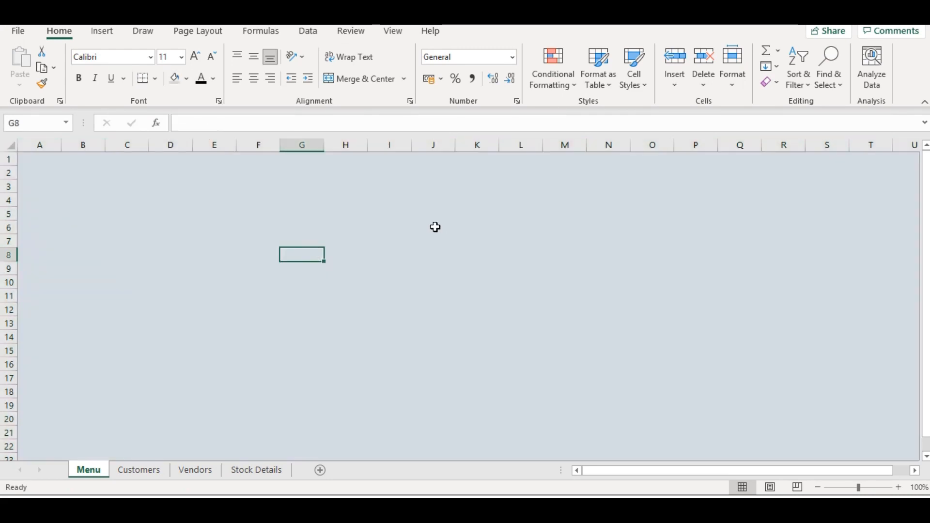
Step: Enter "Menu" in H4 and merge and center it across H4:K5
left_click_drag(362, 200, 500, 211)
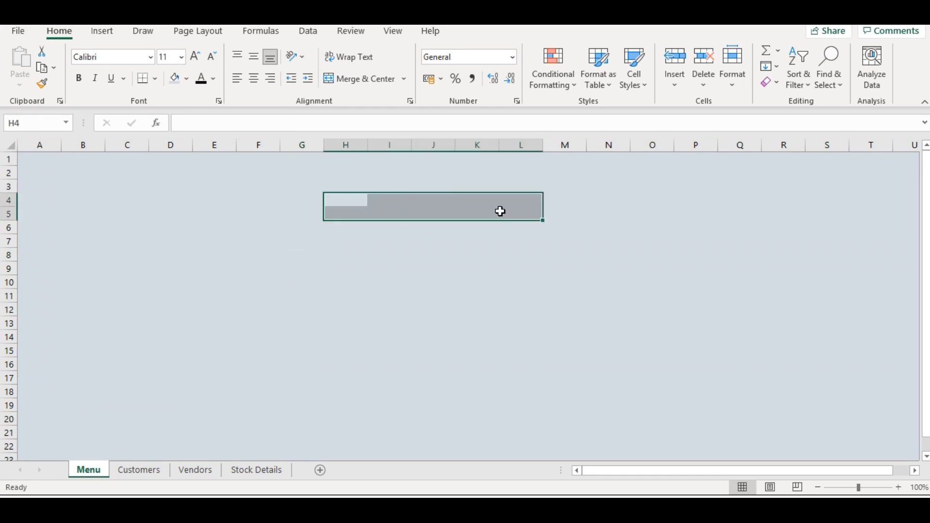
type("Menu")
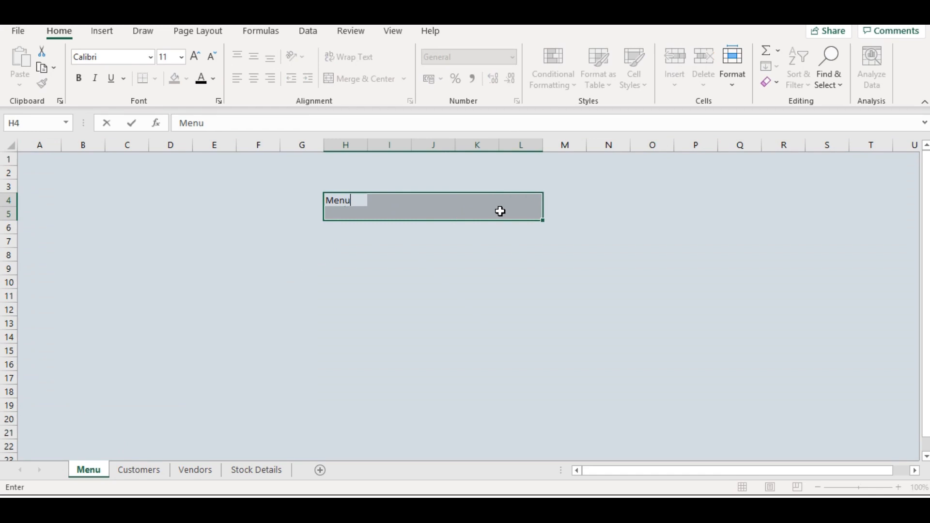
left_click(380, 201)
left_click_drag(347, 200, 480, 211)
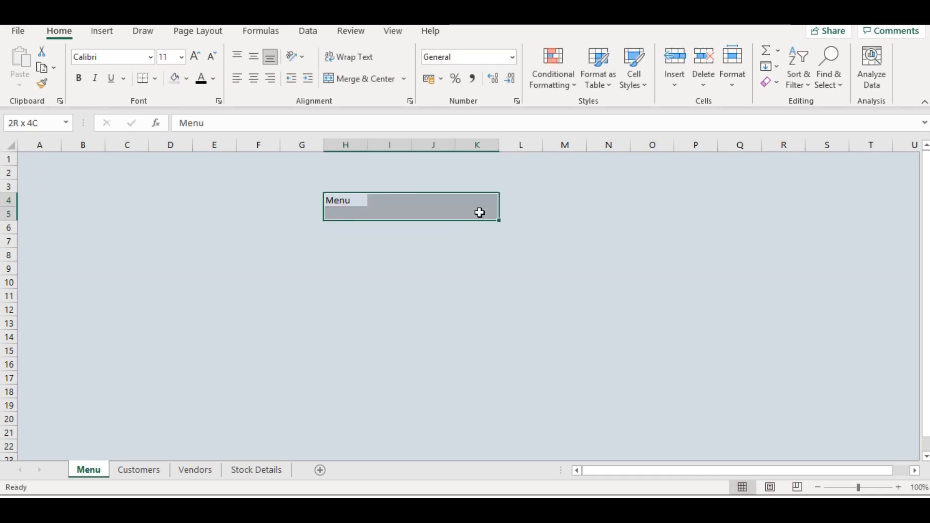
left_click(382, 84)
Step: Enlarge the "Menu" title text to font size 24
double_click(435, 211)
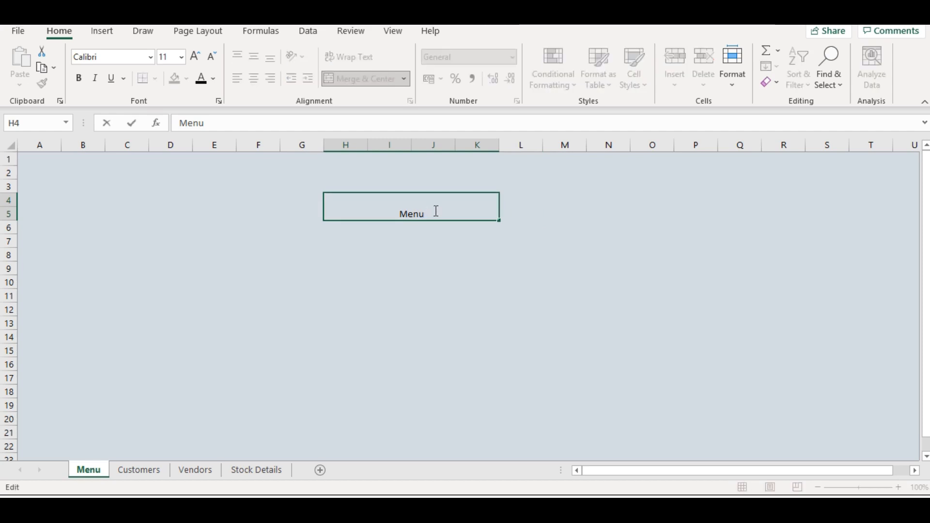
left_click_drag(436, 211, 398, 214)
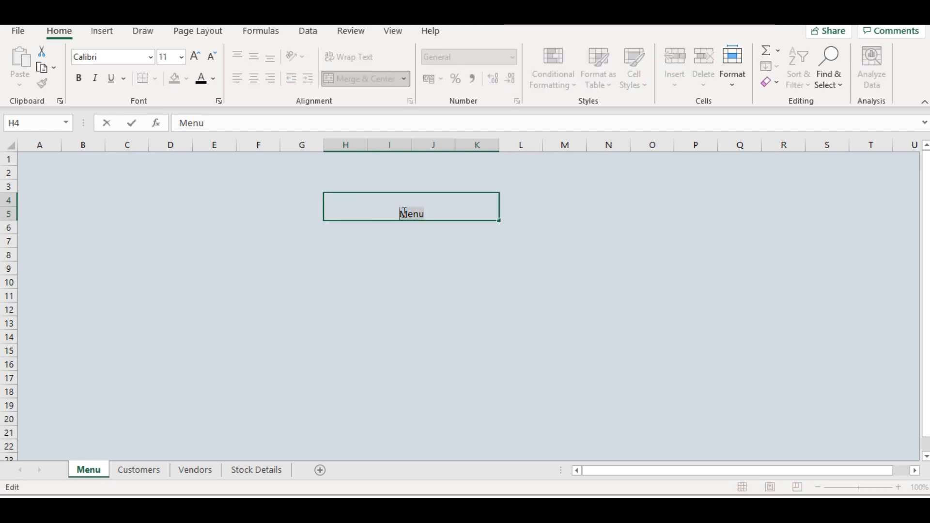
left_click(198, 57)
left_click(197, 56)
left_click(197, 56)
left_click(197, 56)
left_click(197, 57)
left_click(197, 57)
left_click(197, 57)
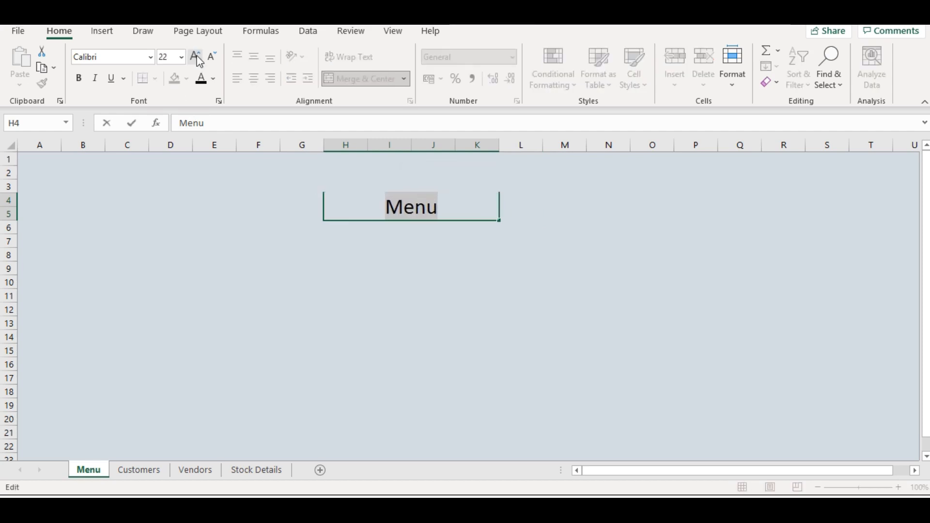
left_click(568, 195)
Step: Fill the merged Menu title cell with the dark orange theme color
left_click(423, 213)
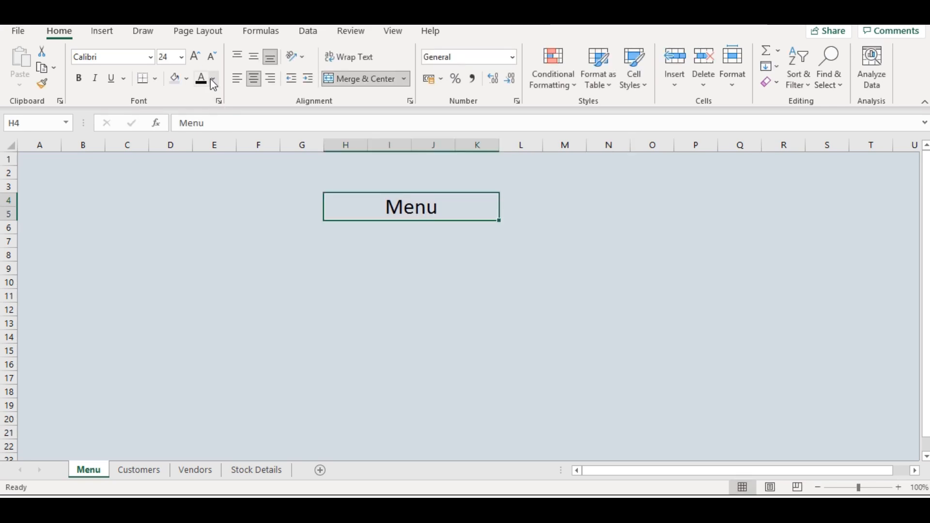
left_click(186, 79)
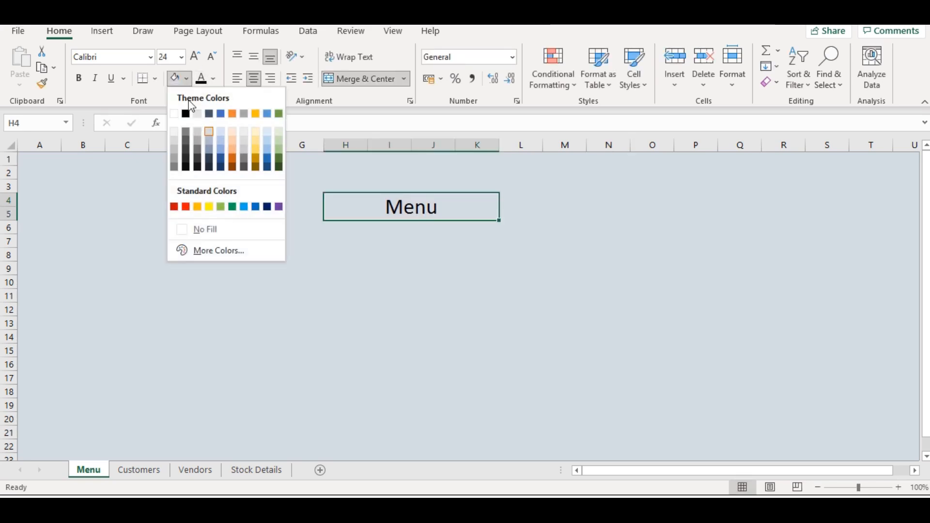
left_click(232, 154)
left_click(426, 237)
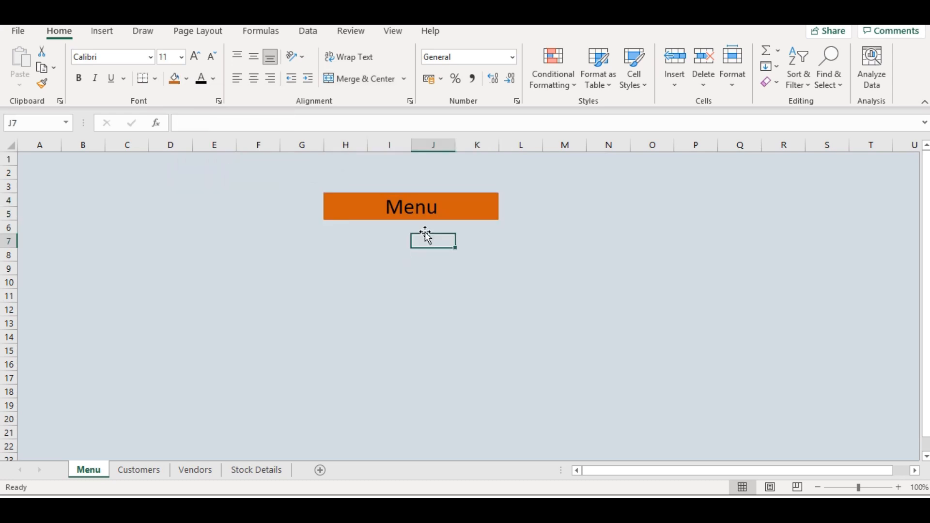
Step: Enter "Customers" in H7 and merge and center it across H7:K8
left_click(358, 228)
left_click_drag(333, 229, 491, 230)
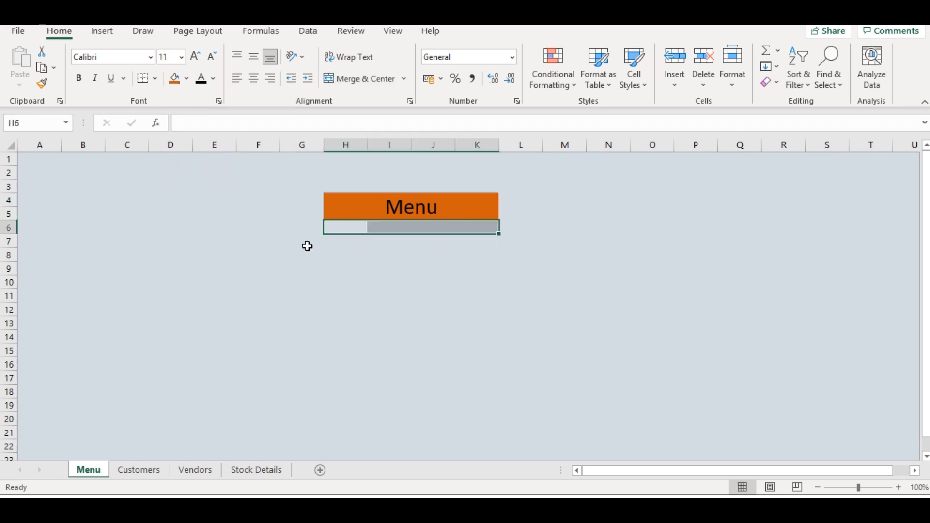
left_click_drag(326, 245, 477, 249)
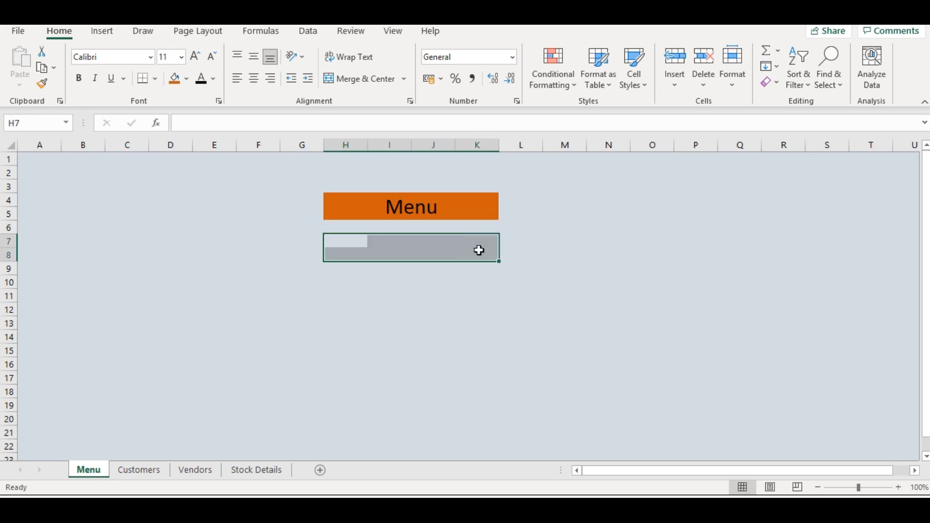
type("Custo")
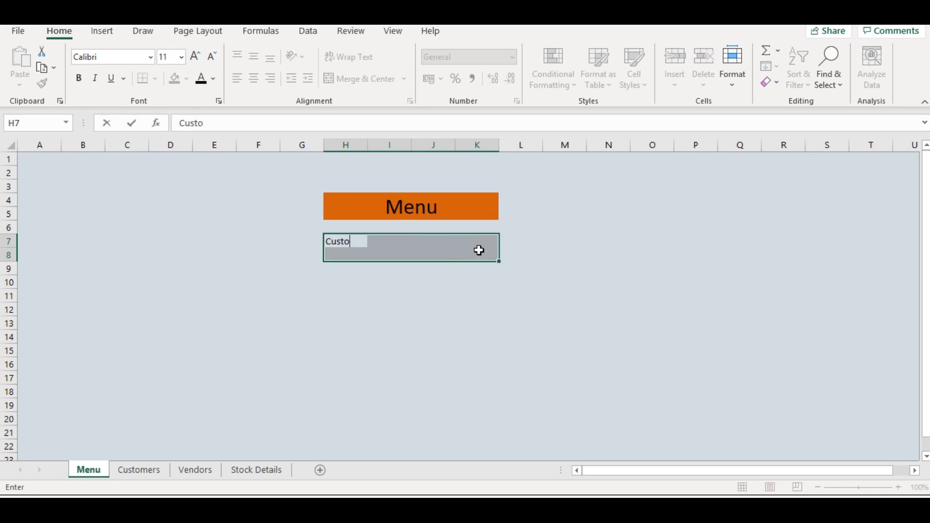
type("mers")
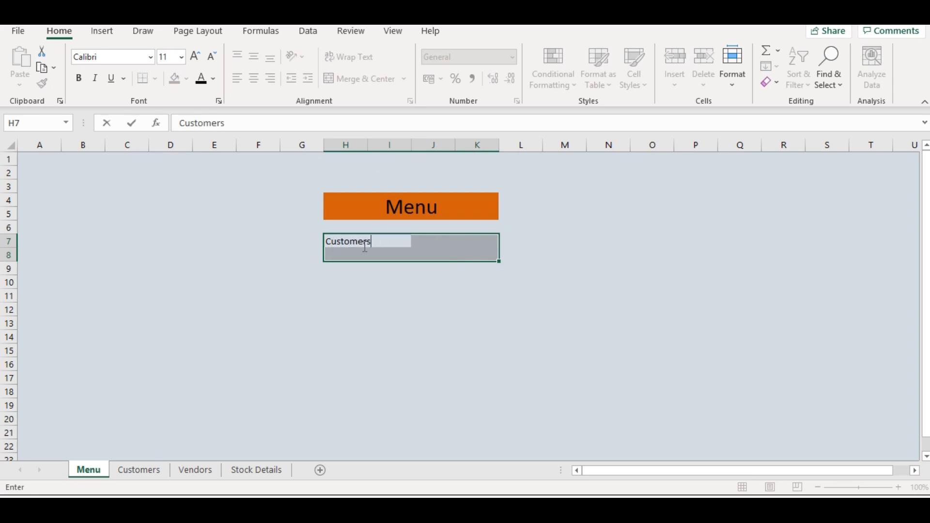
left_click(456, 253)
left_click_drag(328, 243, 478, 261)
left_click(364, 79)
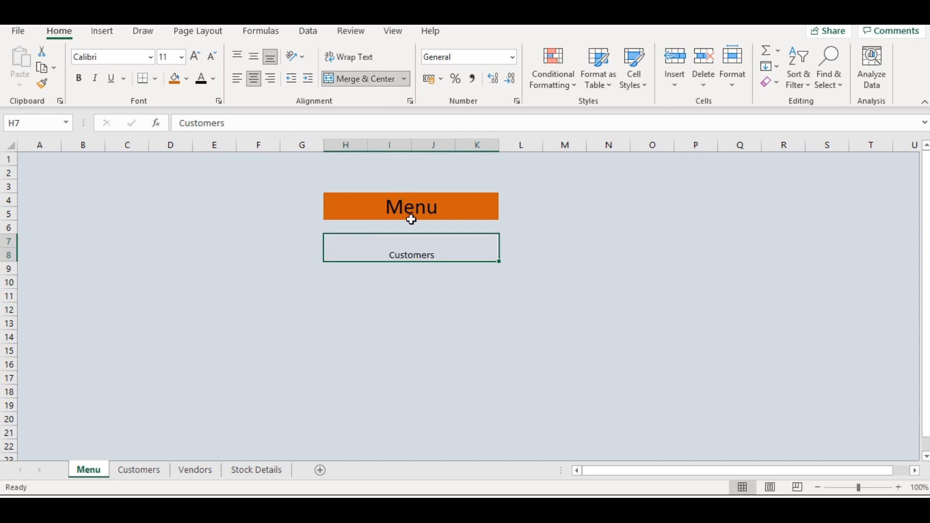
Step: Set the "Customers" text to font size 18 with black font color
double_click(447, 256)
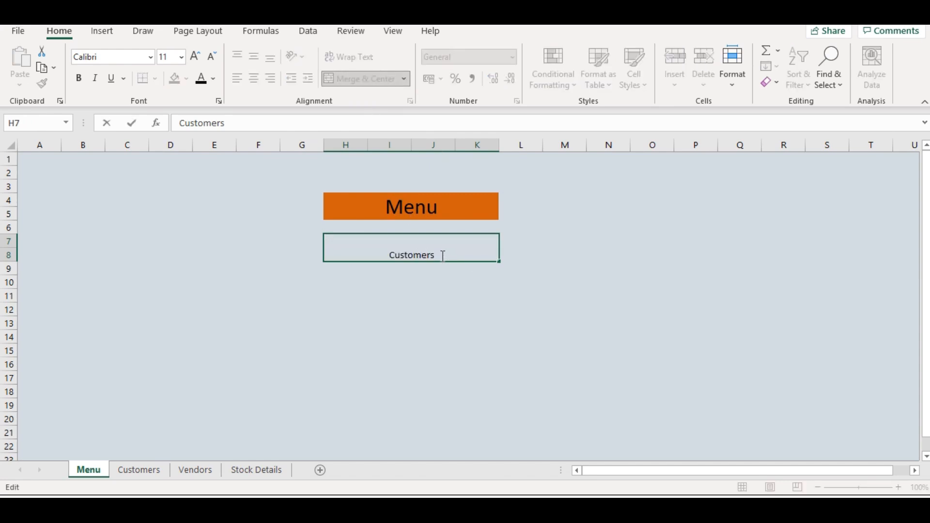
left_click_drag(376, 256, 382, 256)
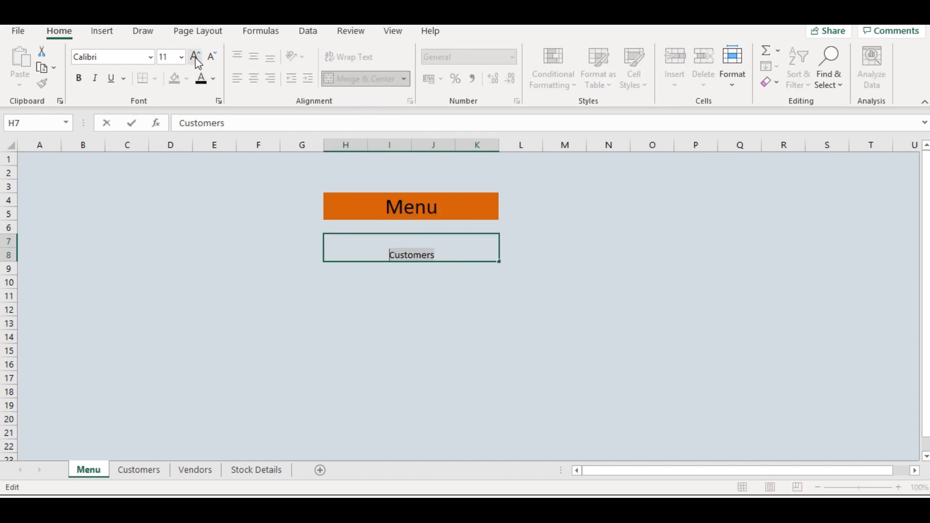
left_click(196, 56)
left_click(196, 56)
left_click(196, 57)
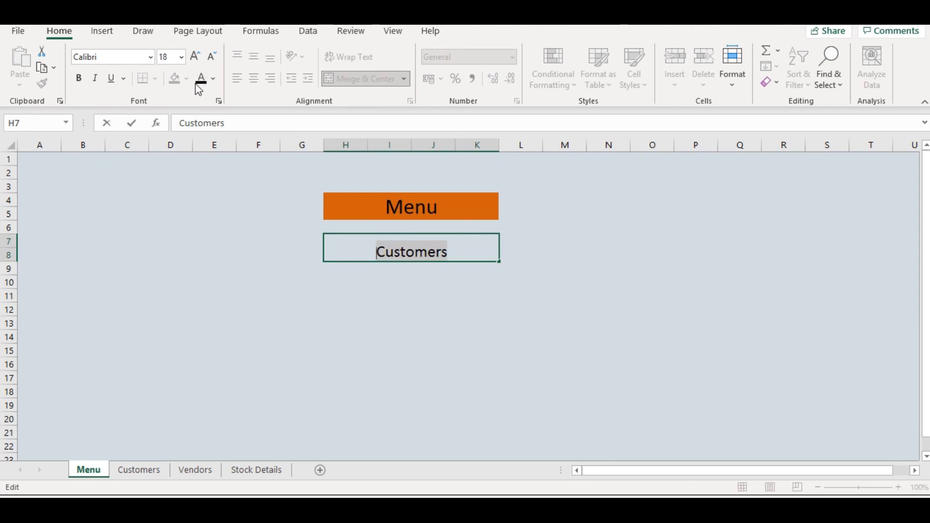
left_click(211, 79)
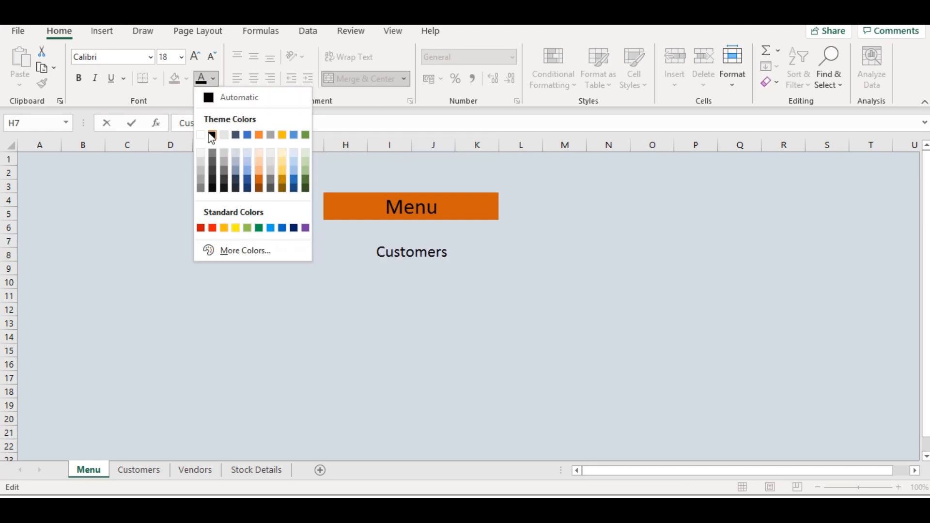
left_click(212, 135)
left_click(515, 251)
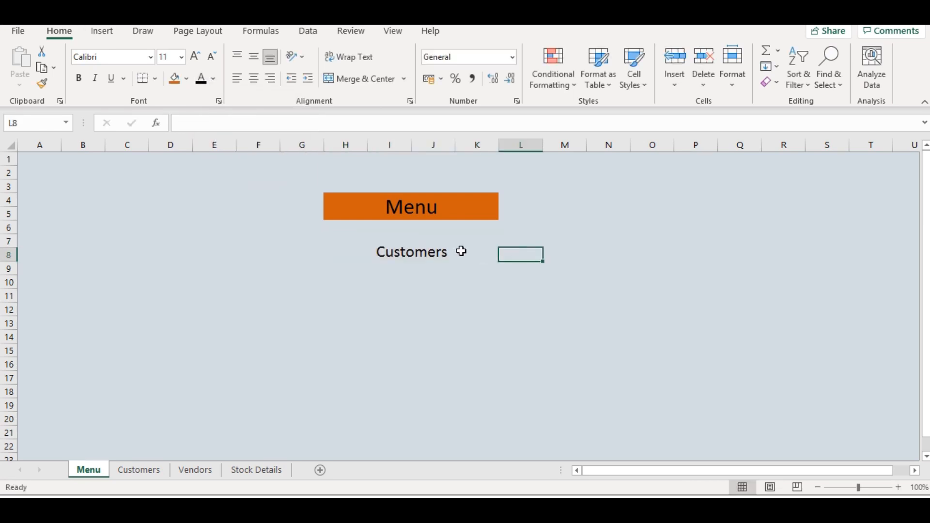
Step: Fill the Customers cell with light green and middle-align the Customers and Menu labels vertically
left_click(460, 251)
left_click(187, 80)
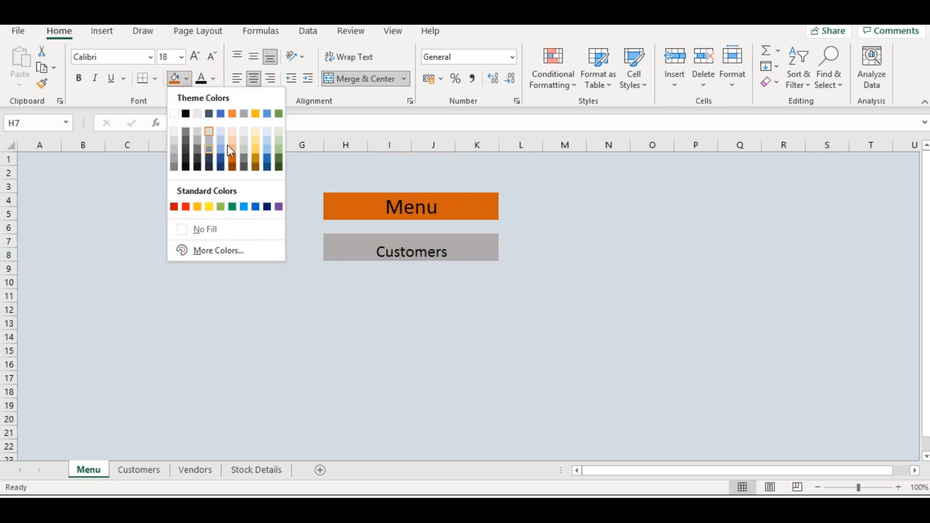
left_click(280, 149)
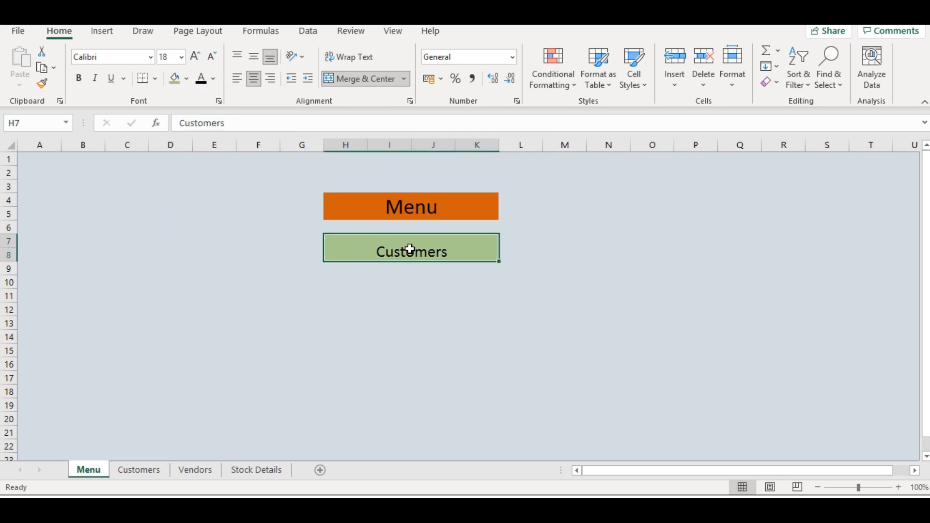
left_click(253, 56)
left_click(382, 196)
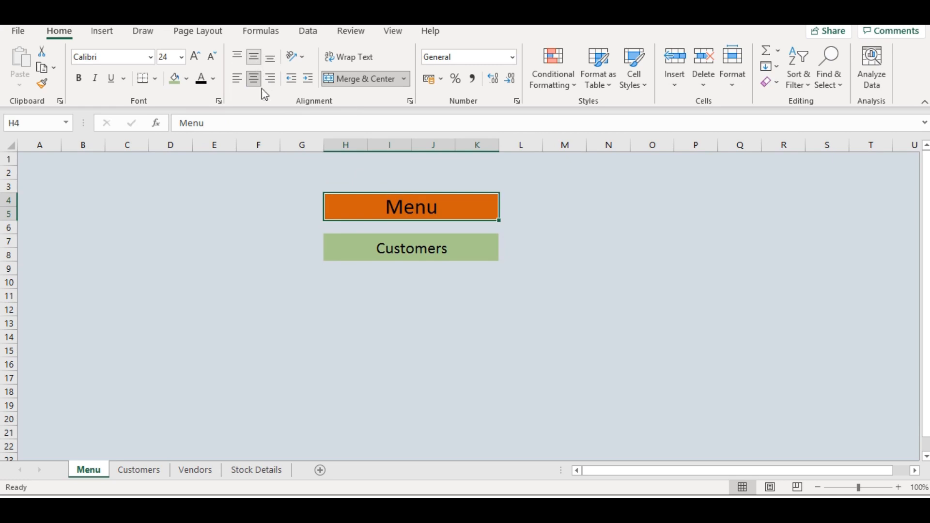
Step: Enter "Vendors" in H10 and merge and center it across H10:K11
left_click_drag(330, 287, 477, 304)
type("Vendors")
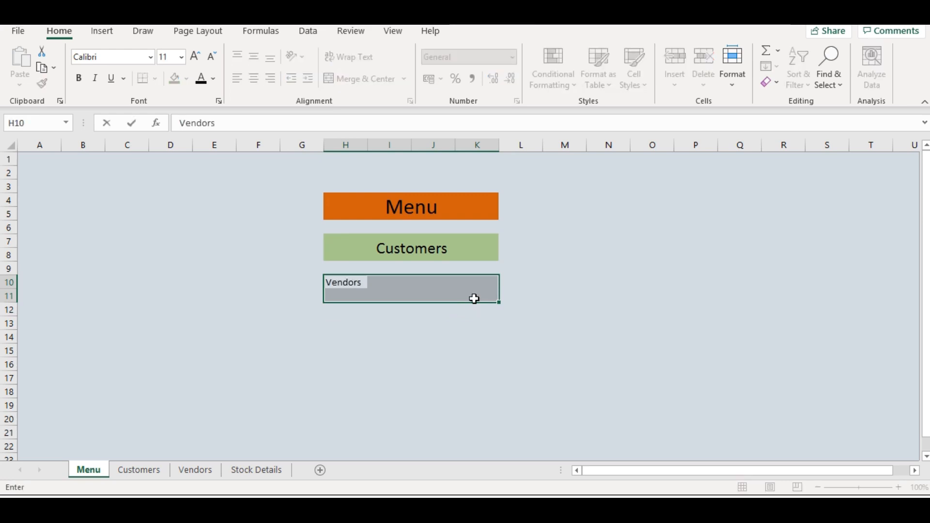
left_click(469, 294)
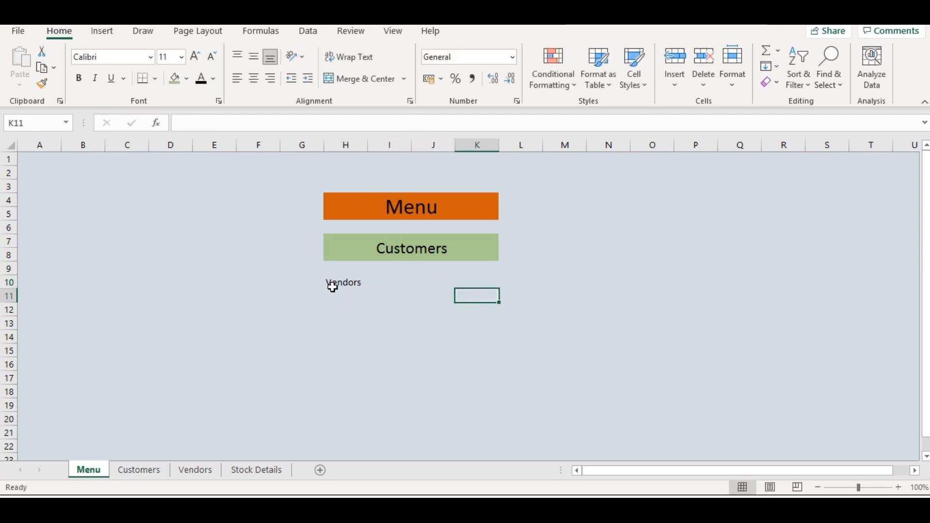
left_click_drag(333, 287, 479, 300)
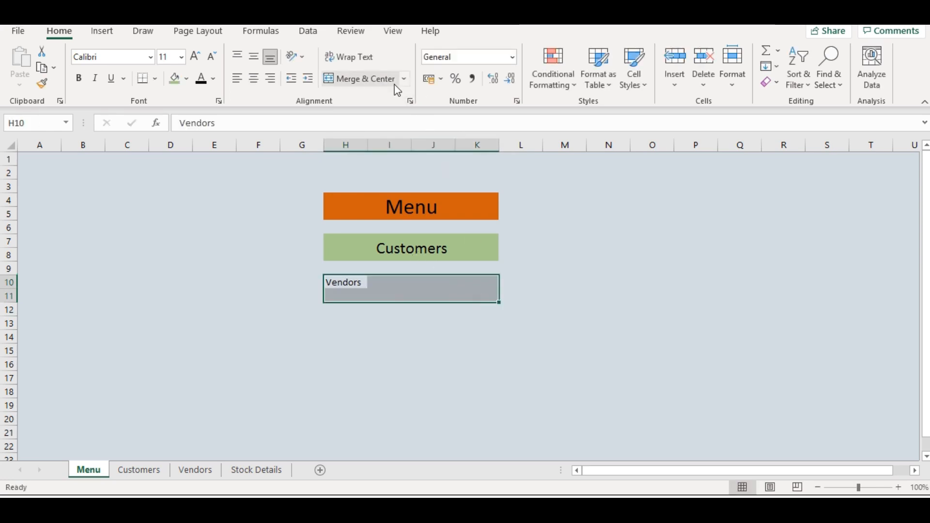
left_click(369, 83)
Step: Enter "Stock Details" in H13 and merge and center it across H13:K14
left_click(352, 334)
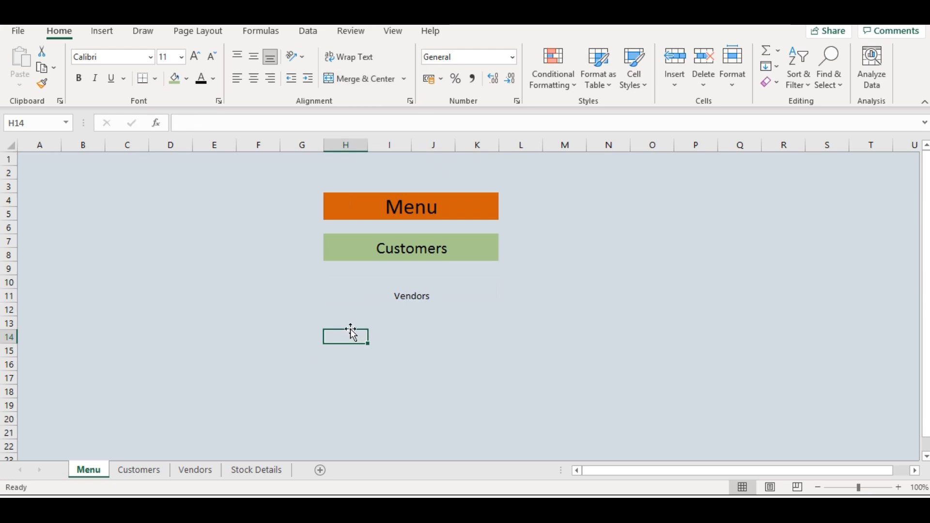
left_click_drag(352, 334, 477, 333)
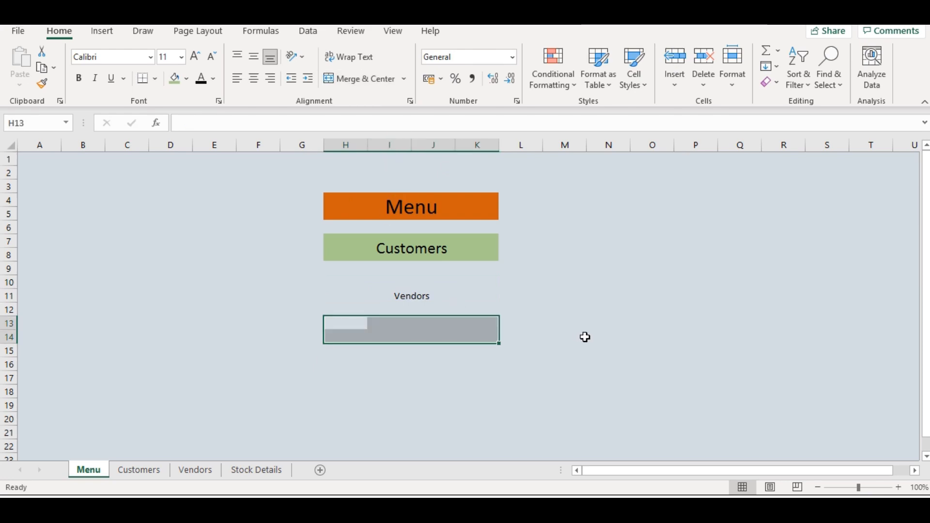
type("Stock")
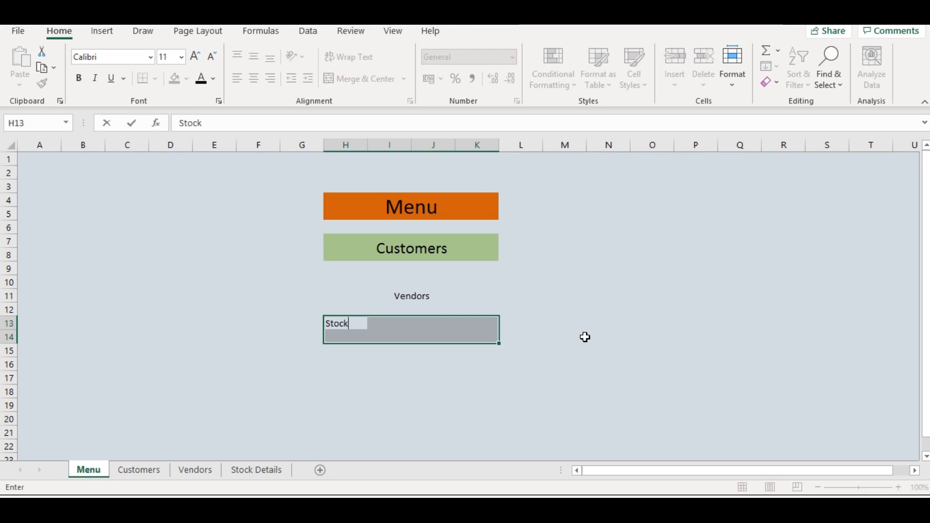
type(" Details")
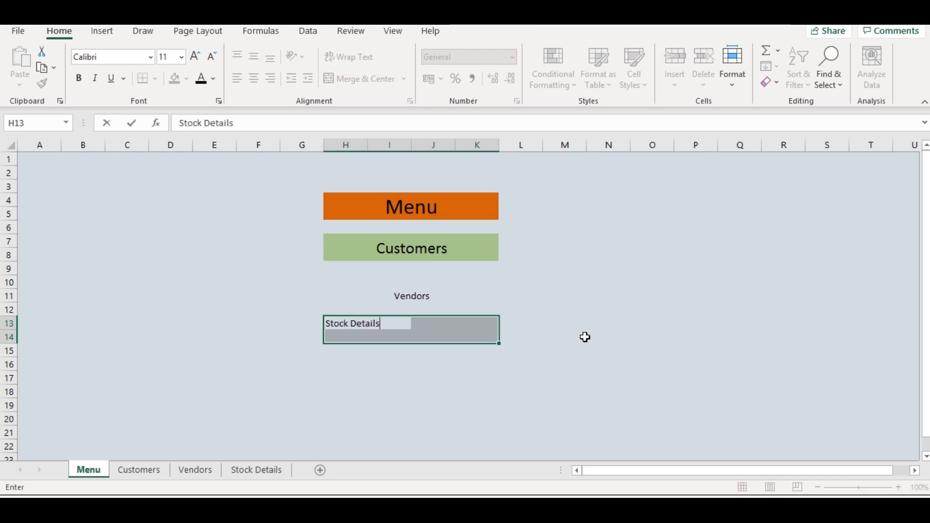
left_click(386, 342)
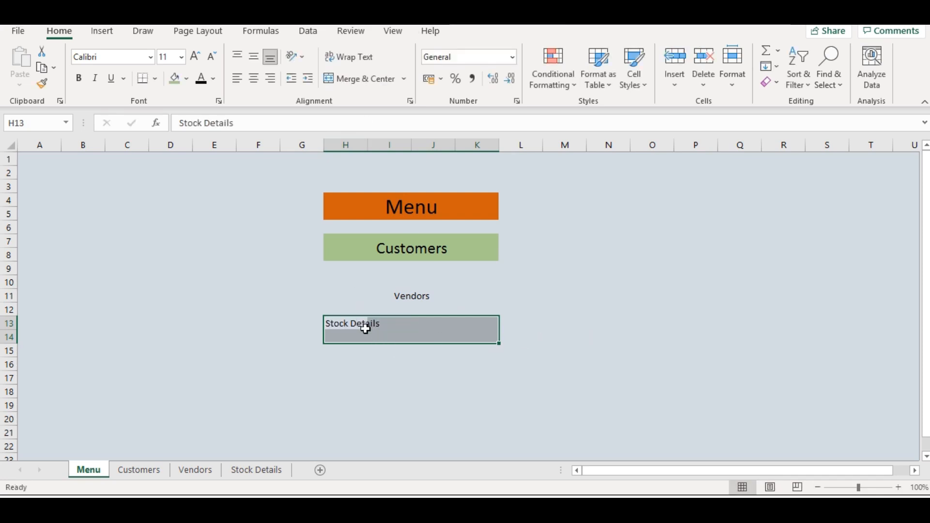
left_click(294, 328)
left_click_drag(355, 326, 484, 338)
left_click(367, 79)
Step: Copy the formatting of the Customers entry onto the Vendors and Stock Details entries with Format Painter
left_click(438, 291)
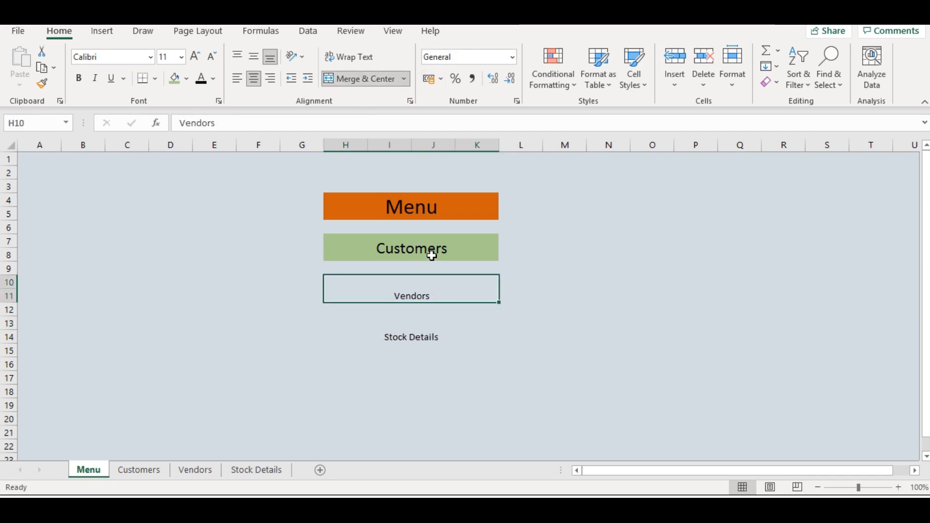
left_click(430, 249)
left_click(42, 84)
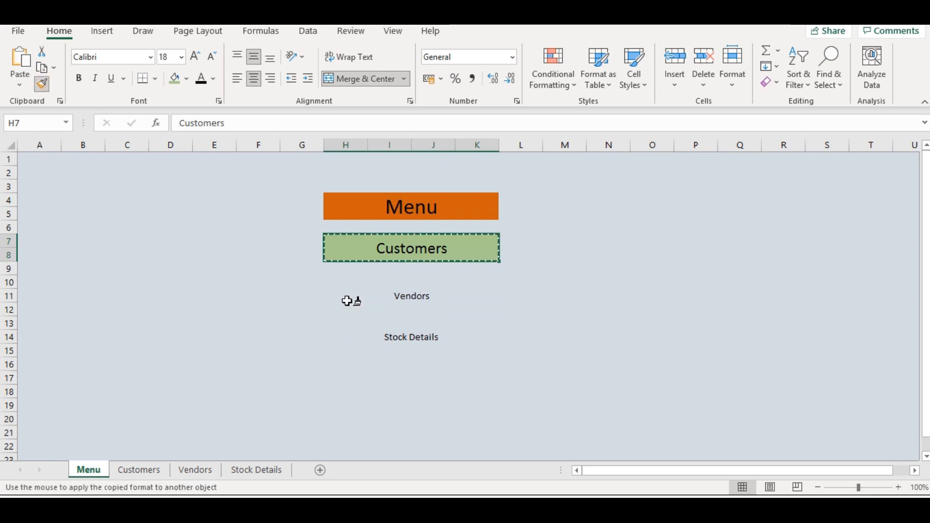
left_click(383, 298)
left_click(395, 334)
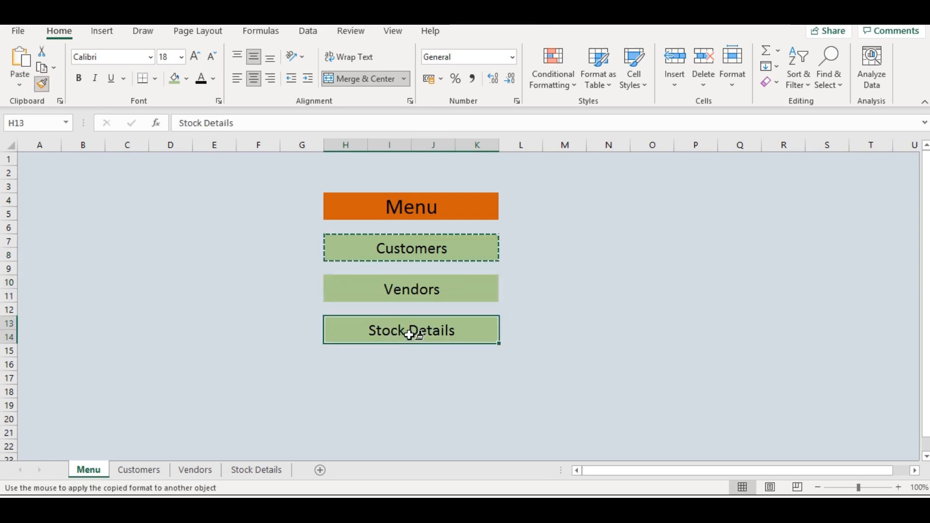
left_click(46, 86)
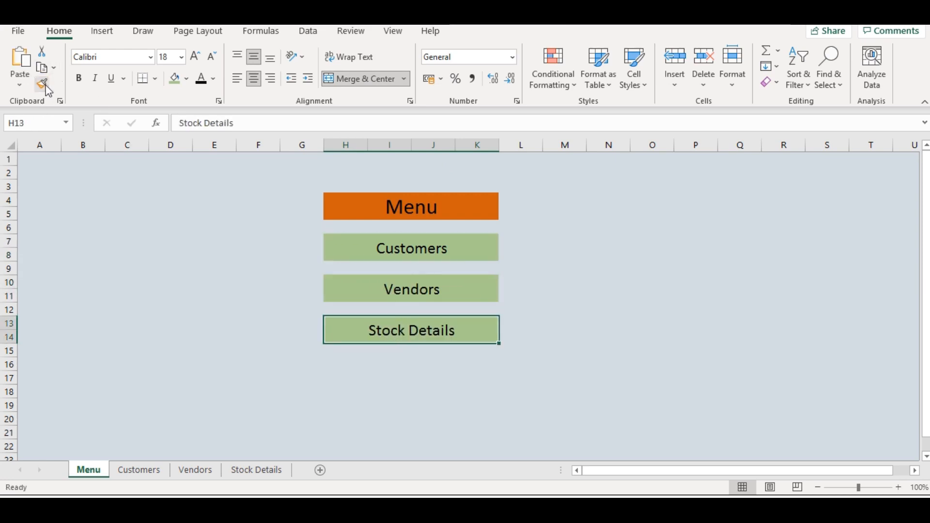
Step: Look through the Customers, Vendors and Stock Details sheets and return to the Menu sheet
left_click(459, 254)
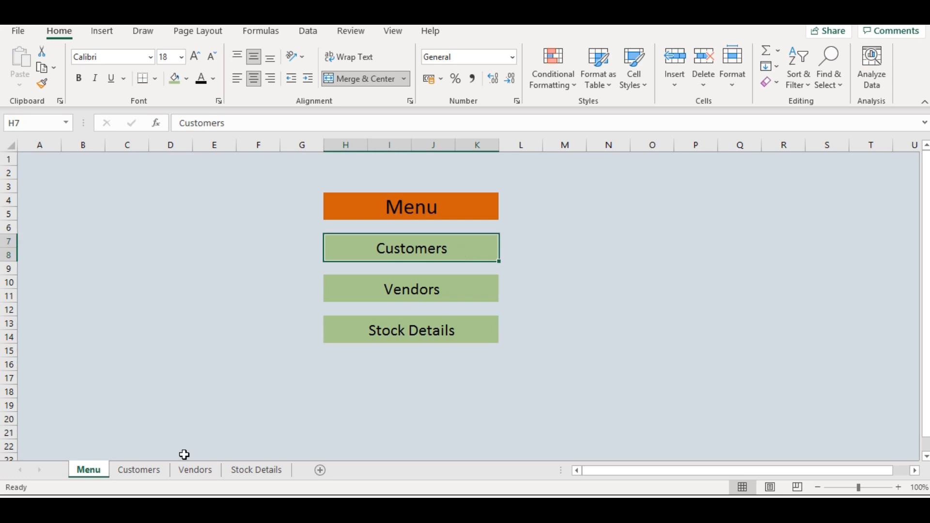
left_click(143, 469)
left_click(195, 469)
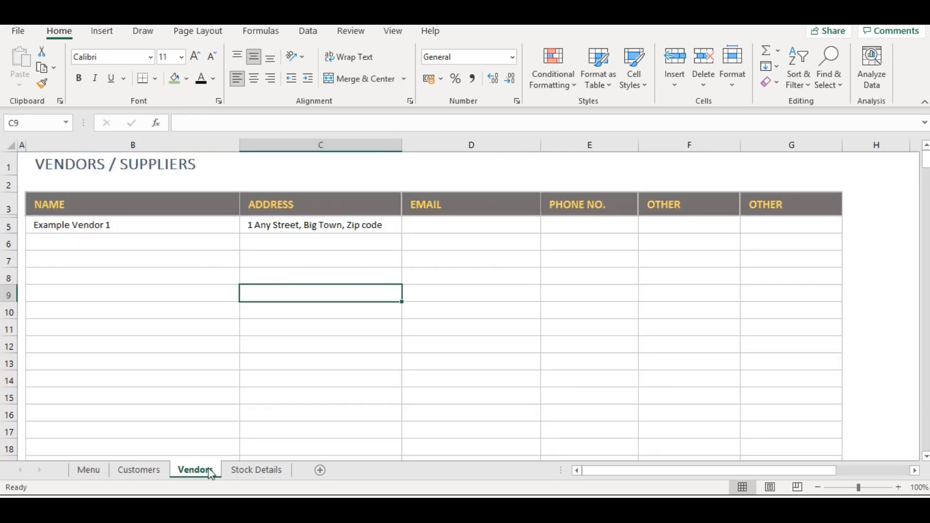
left_click(275, 470)
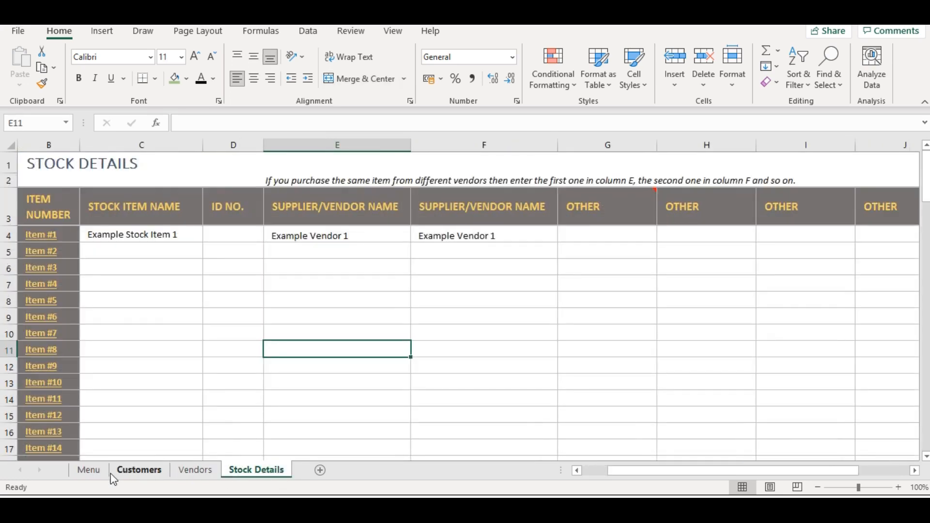
left_click(100, 473)
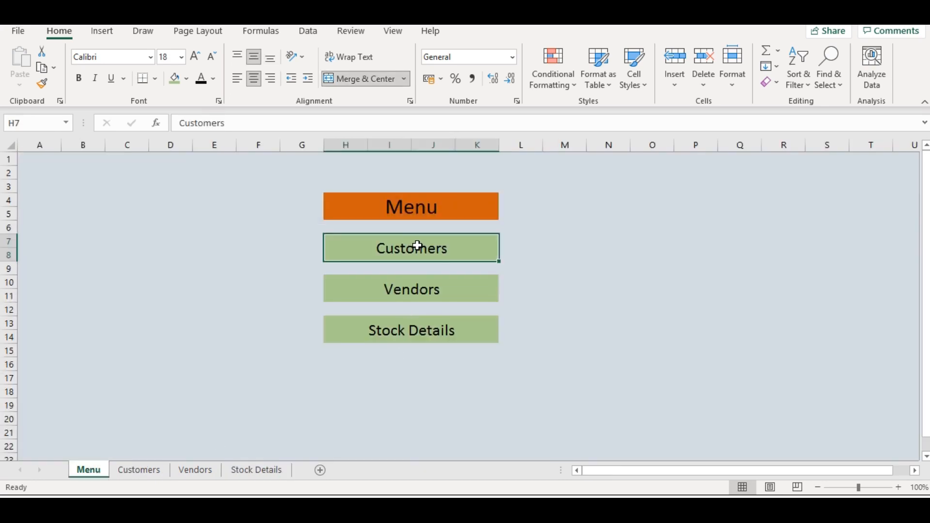
Step: Insert a hyperlink on the Customers menu entry that leads to cell A1 of the Customers sheet
right_click(441, 248)
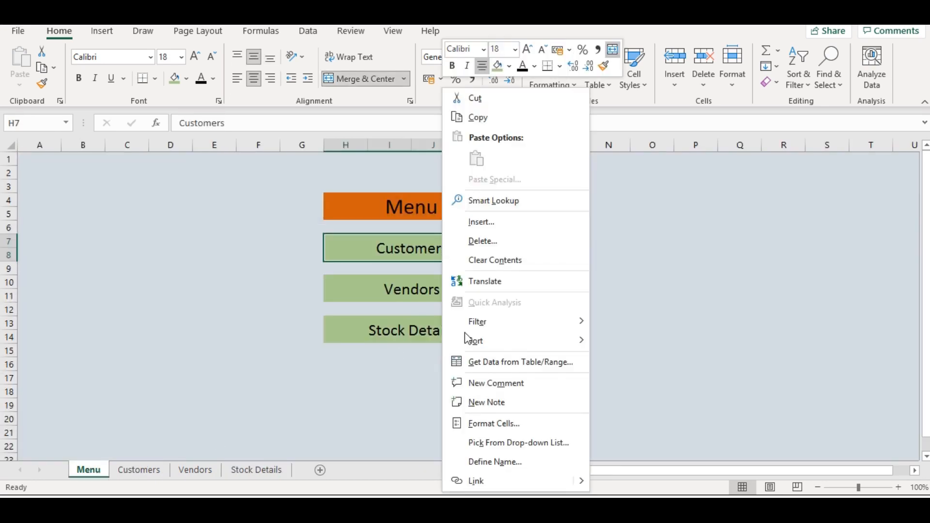
left_click(474, 480)
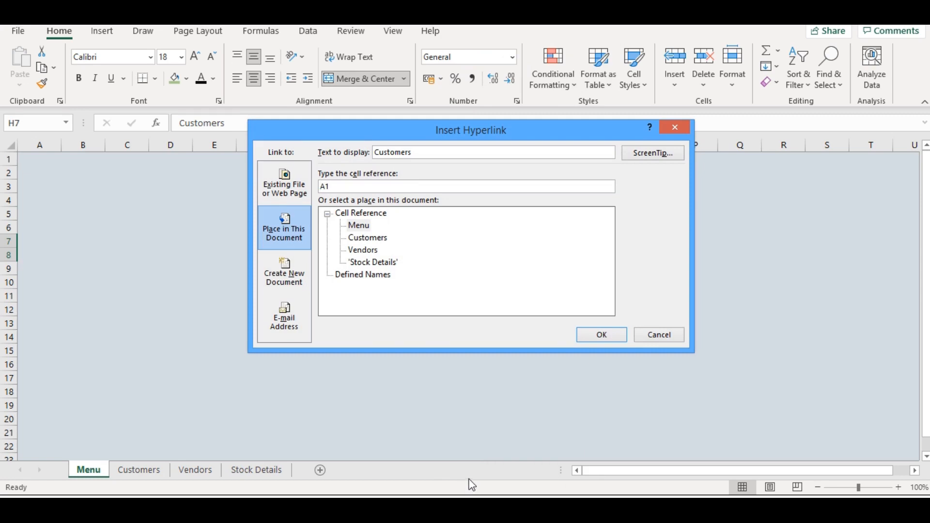
left_click(359, 239)
left_click(591, 338)
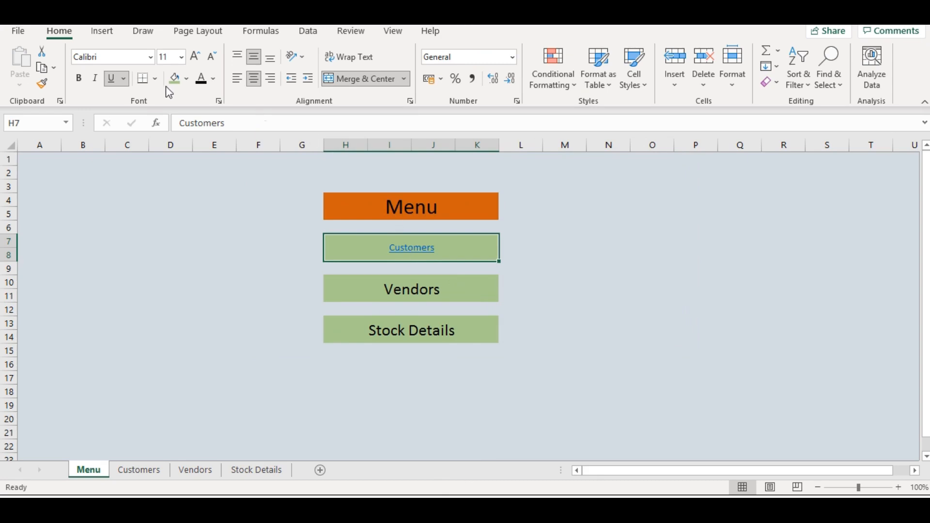
Step: Format the linked Customers entry with black font color, no underline and font size 20
left_click(202, 79)
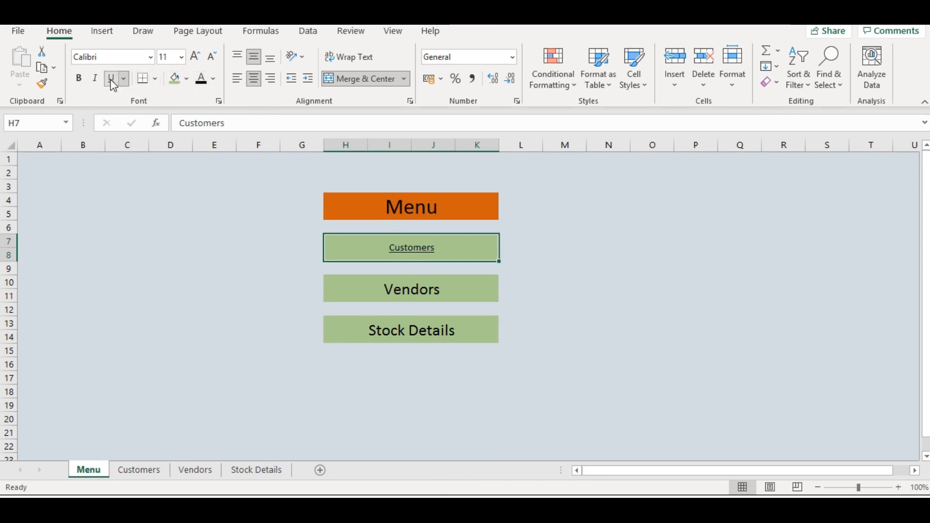
left_click(112, 82)
left_click(197, 59)
left_click(197, 59)
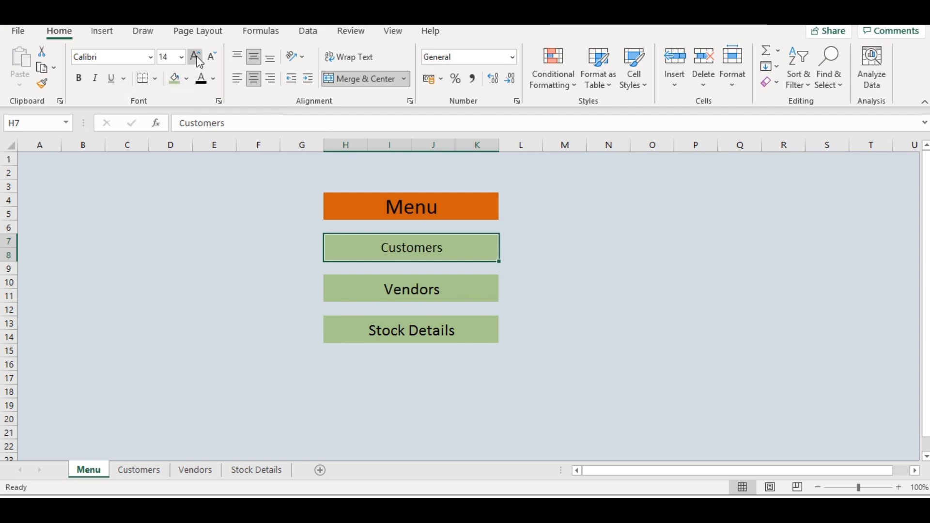
left_click(197, 59)
left_click(197, 59)
left_click(197, 59)
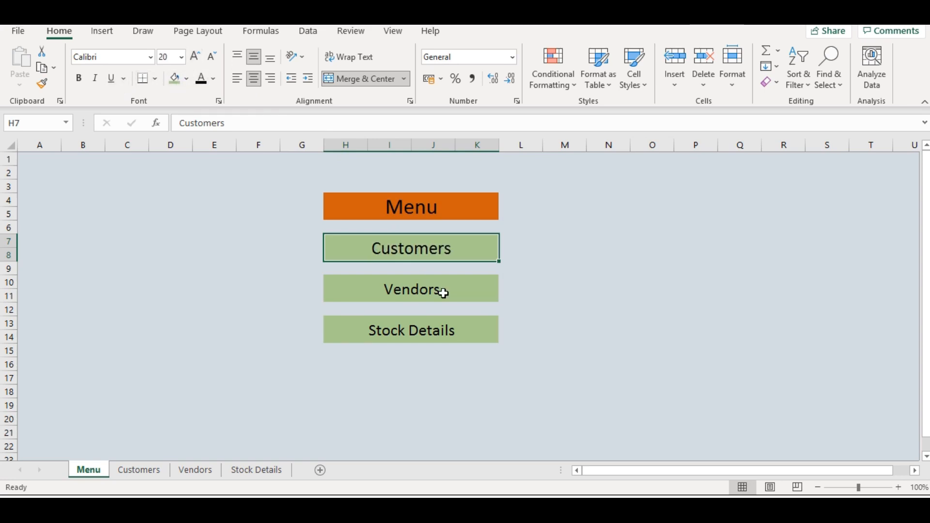
Step: Test the Customers link, return to the Menu sheet and hyperlink the Vendors entry to cell A1 of the Vendors sheet
left_click(408, 249)
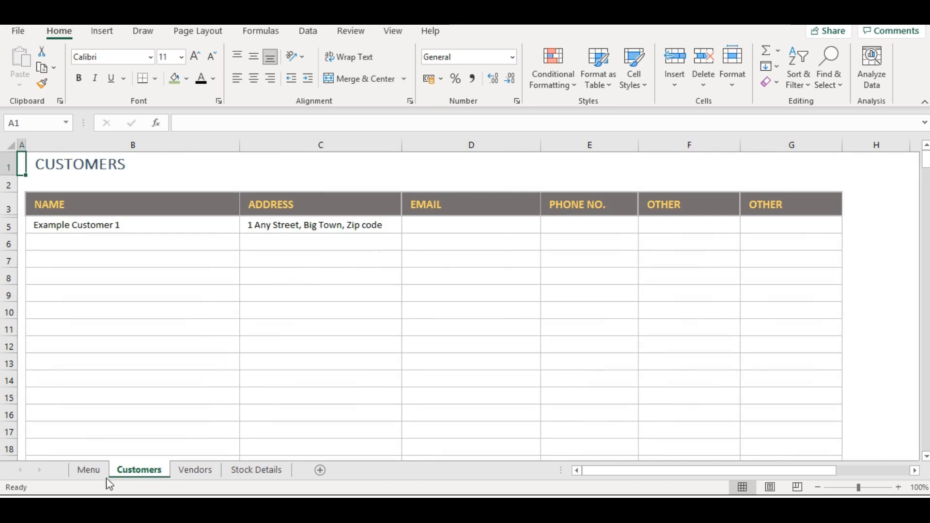
left_click(89, 470)
left_click(424, 292)
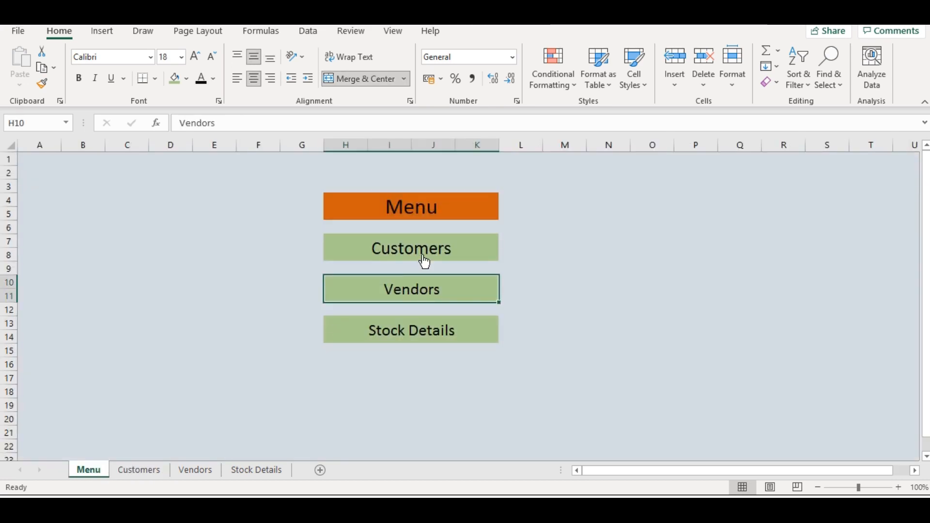
right_click(416, 297)
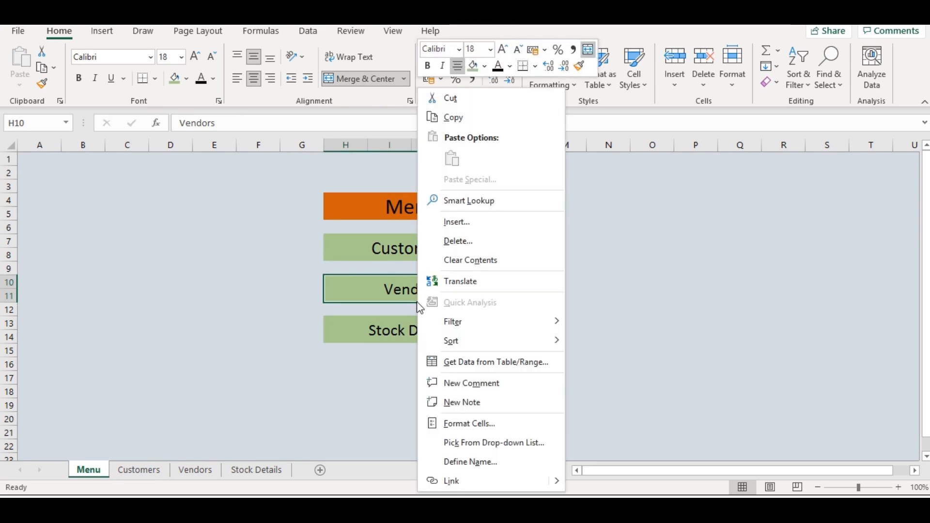
left_click(452, 481)
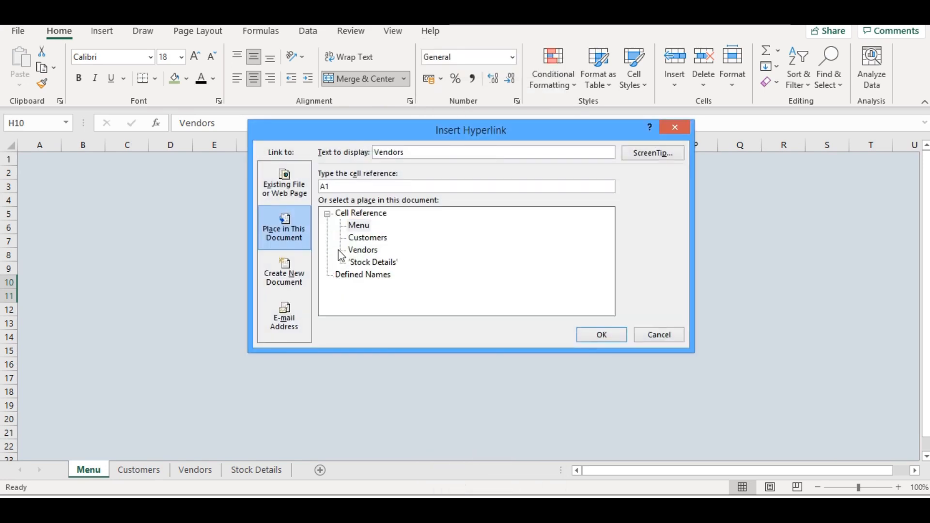
left_click(363, 250)
left_click(594, 335)
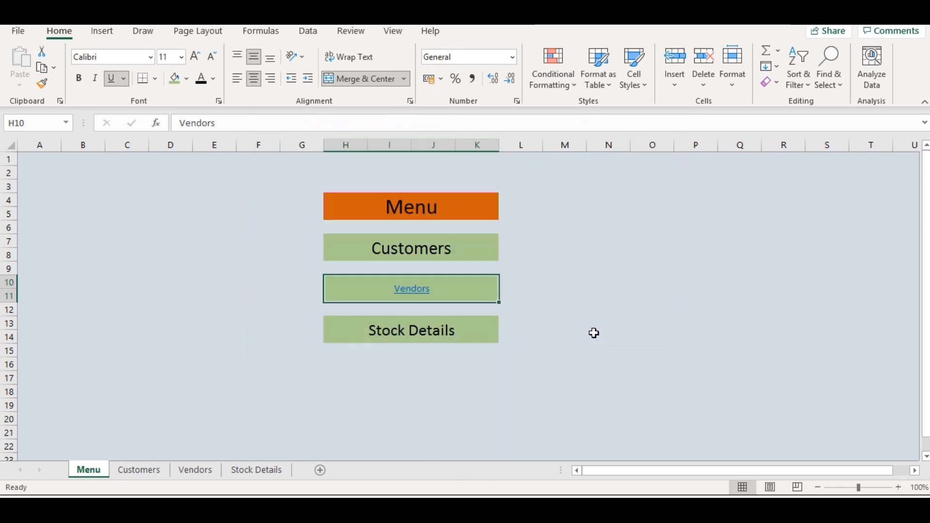
Step: Format the linked Vendors entry with black font color, no underline and font size 20
left_click(201, 79)
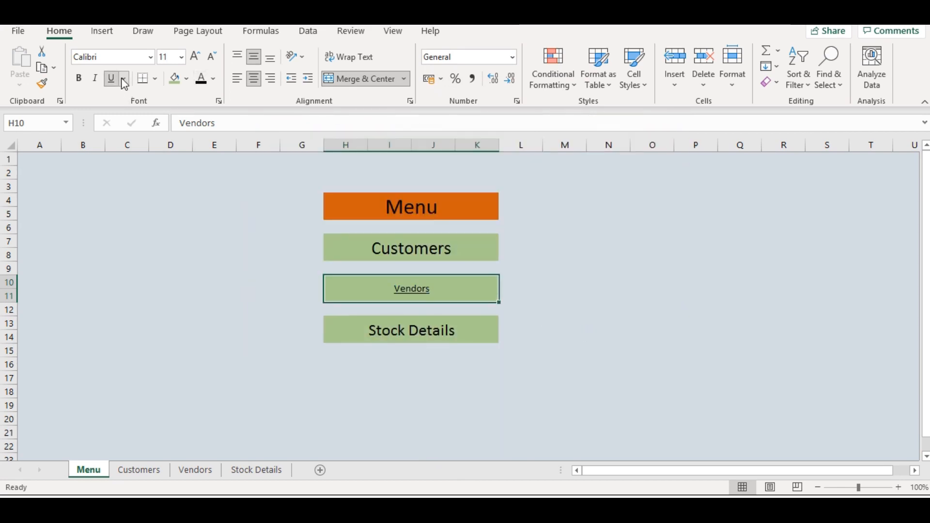
left_click(111, 79)
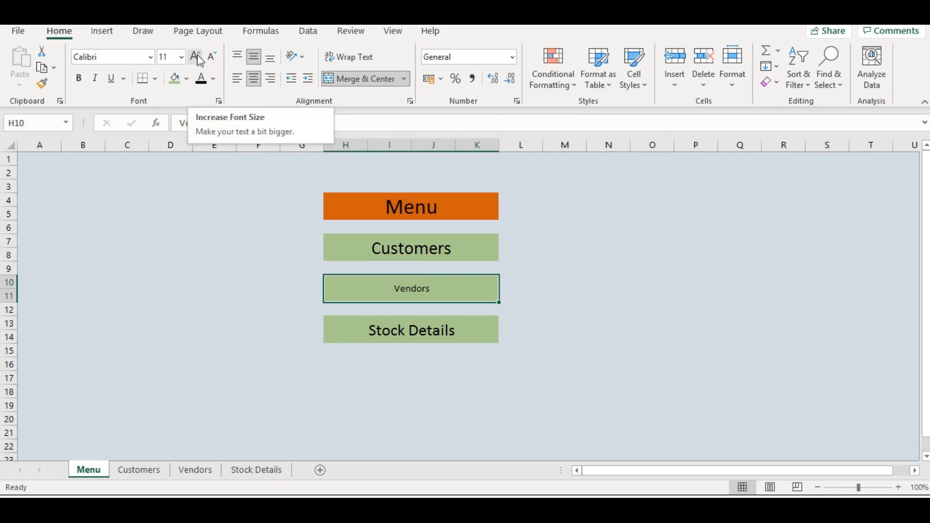
left_click(196, 57)
left_click(196, 57)
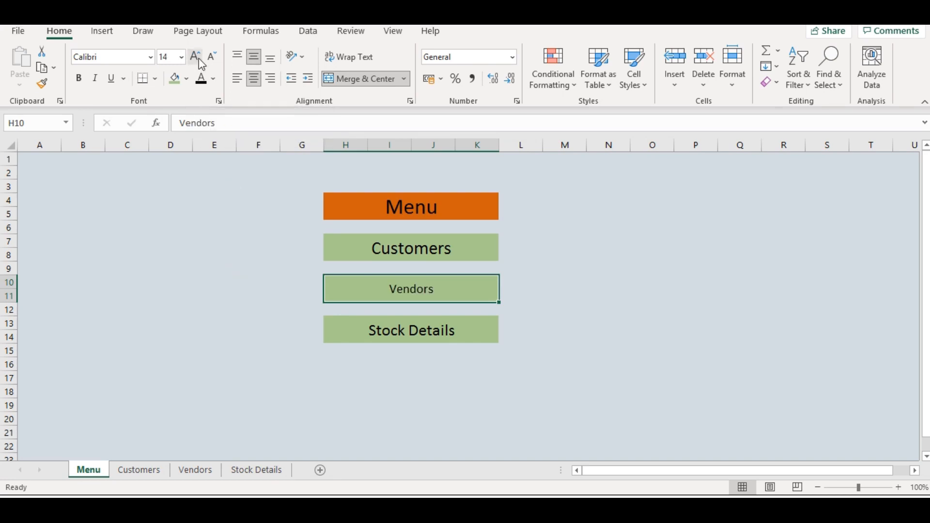
left_click(196, 57)
left_click(196, 57)
left_click(196, 57)
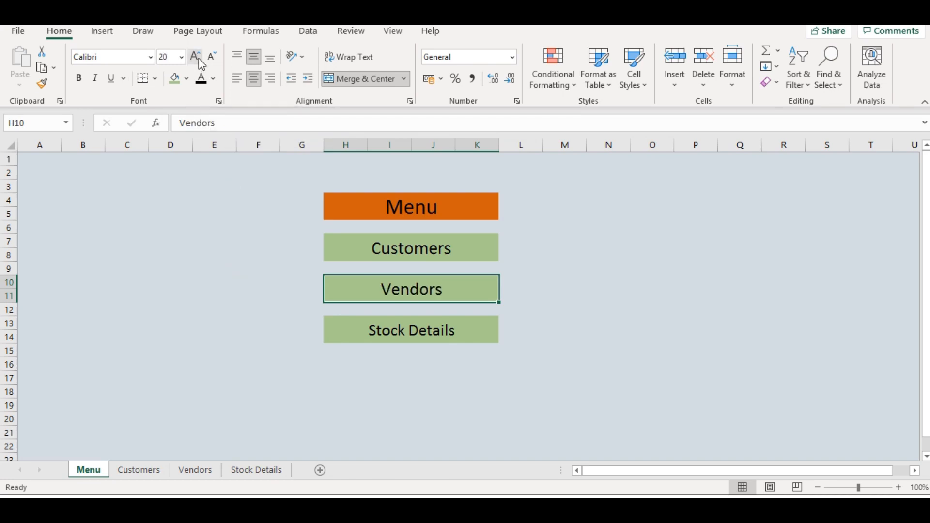
Step: Insert a hyperlink on the Stock Details menu entry that leads to cell A1 of the Stock Details sheet
left_click(437, 335)
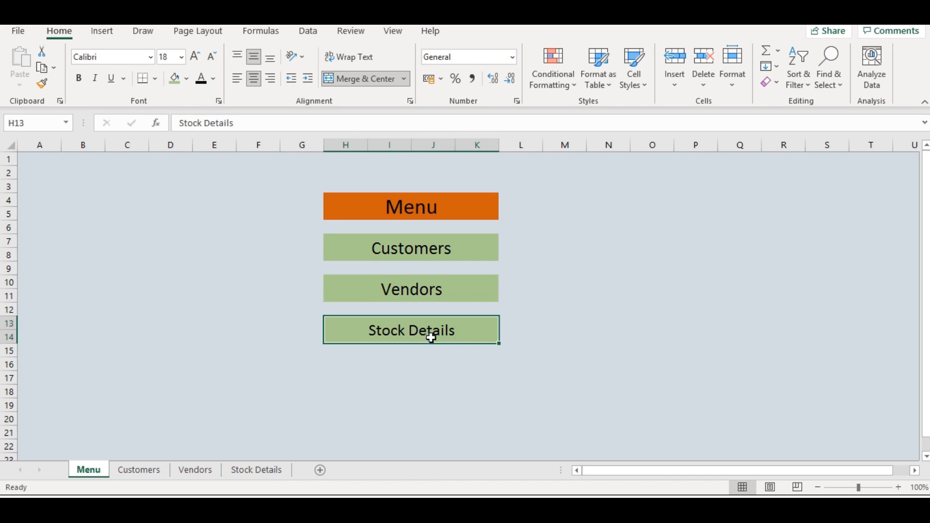
right_click(430, 335)
left_click(463, 481)
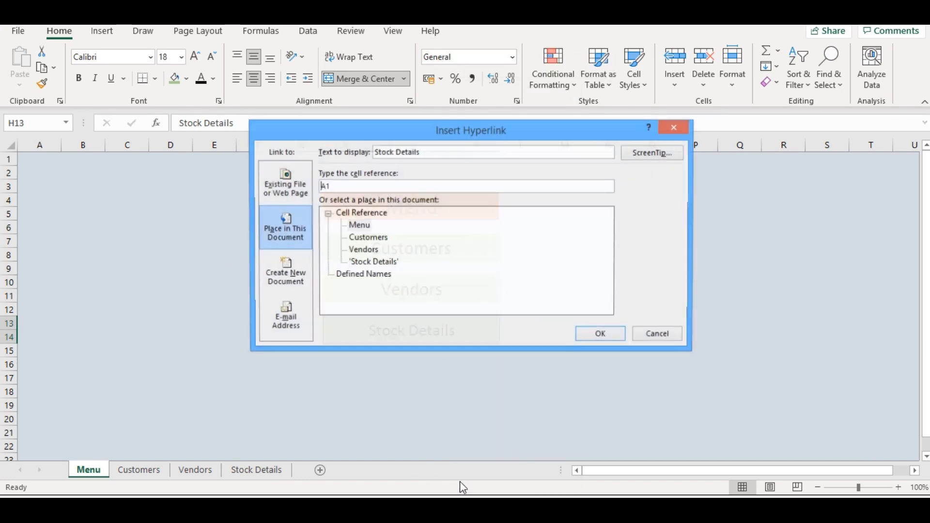
left_click(370, 262)
left_click(614, 337)
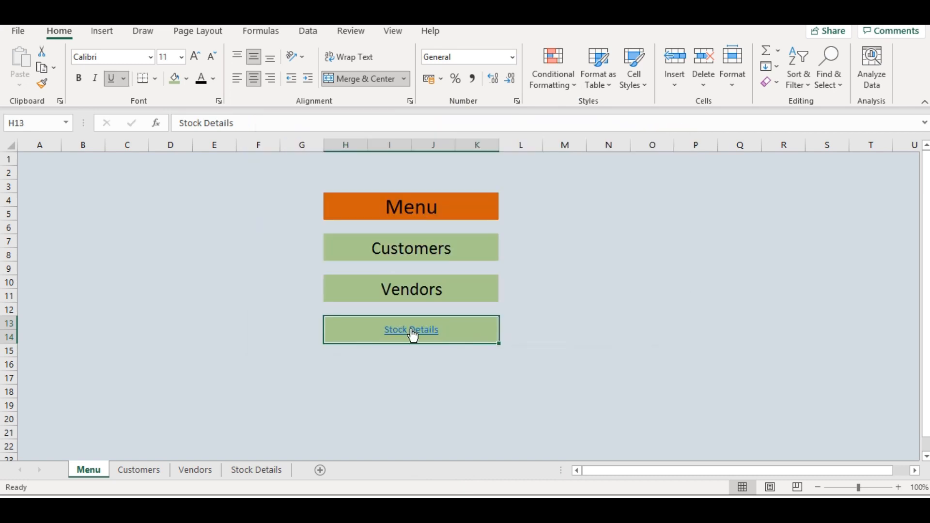
Step: Format the linked Stock Details entry with black font color, no underline and font size 20
left_click(201, 79)
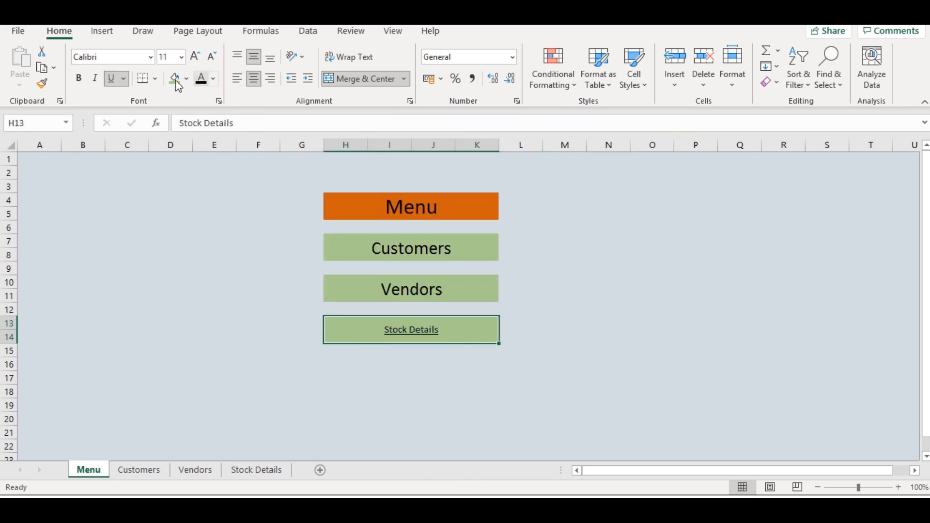
left_click(116, 83)
left_click(200, 58)
left_click(200, 58)
left_click(199, 58)
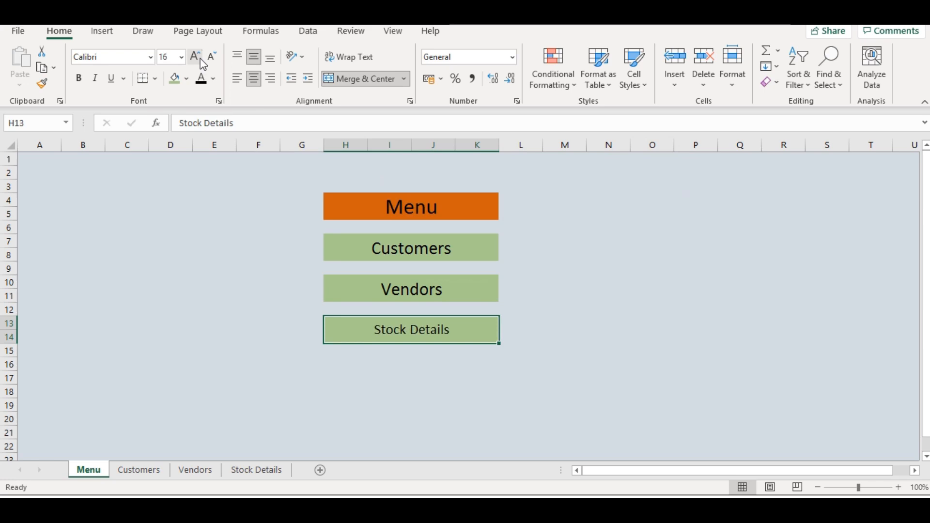
left_click(202, 61)
left_click(203, 62)
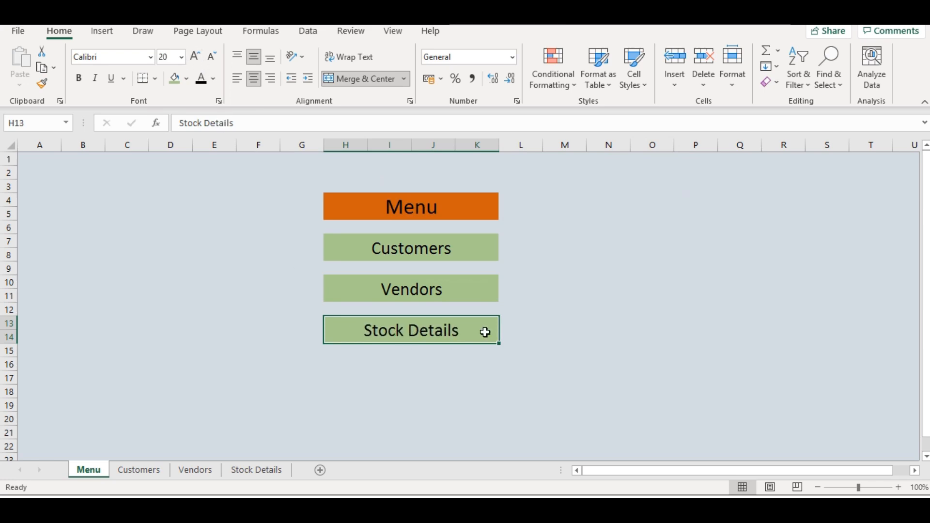
Step: Enlarge the Menu title text and extend its orange merged block to cover H3:K5
left_click(409, 201)
left_click(529, 228)
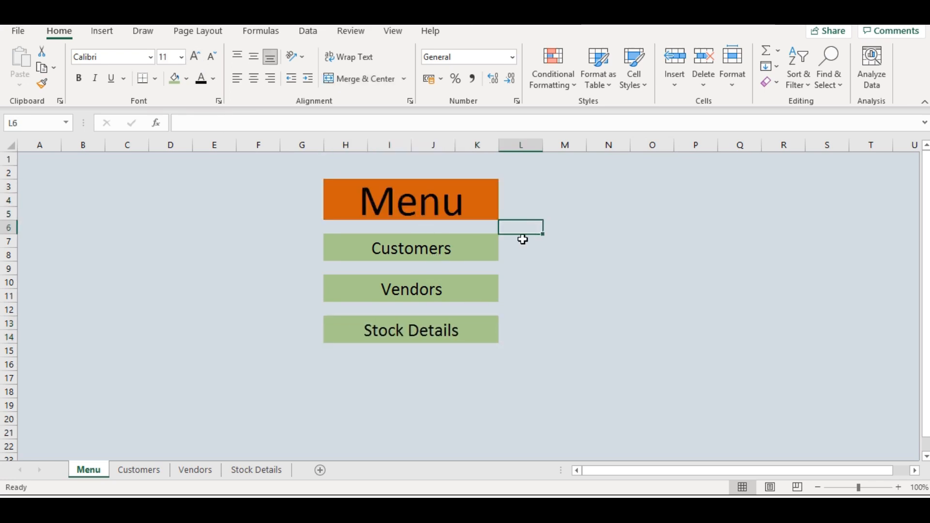
left_click(389, 378)
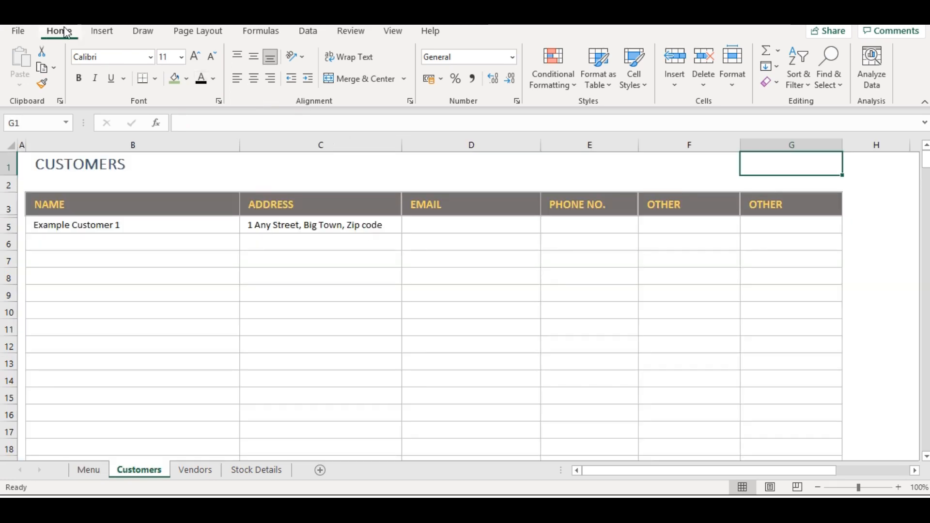
Step: Insert the back_button picture from the C: drive at cell G1 of the Customers sheet
left_click(96, 33)
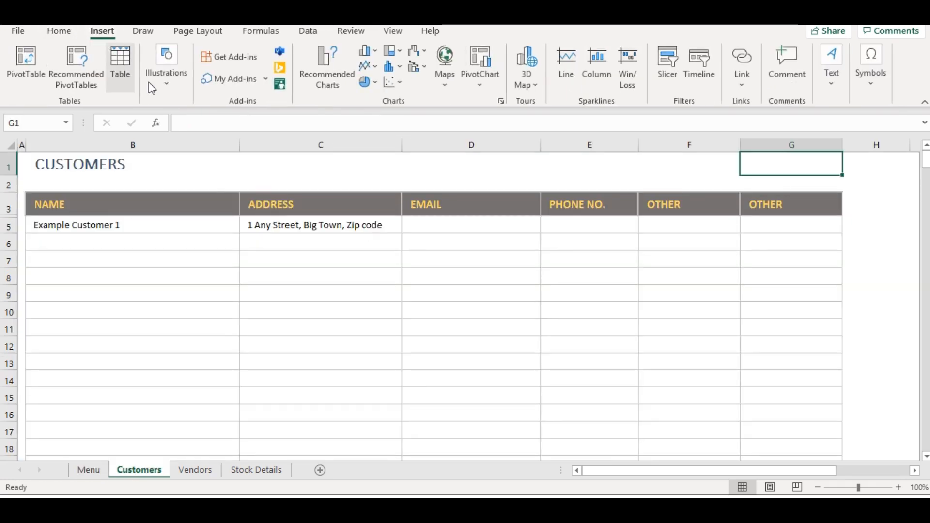
left_click(164, 83)
left_click(164, 141)
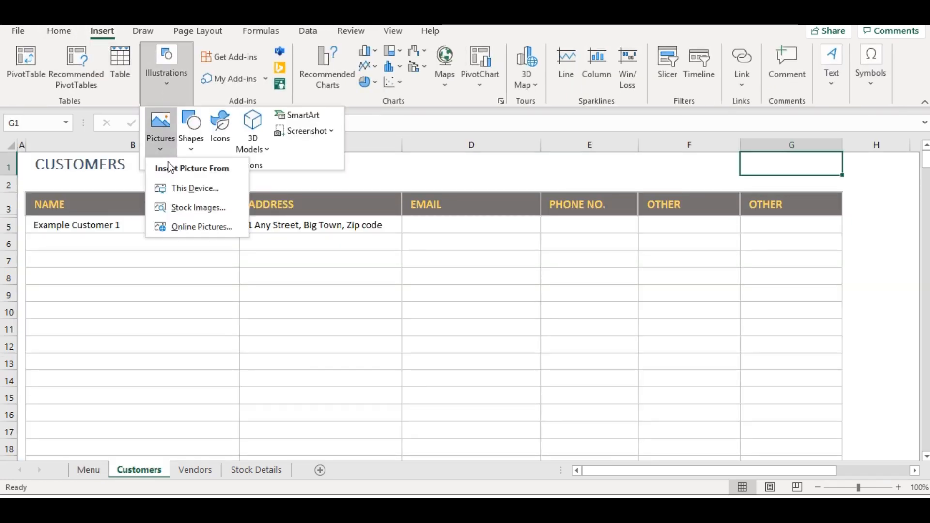
left_click(174, 188)
left_click(176, 194)
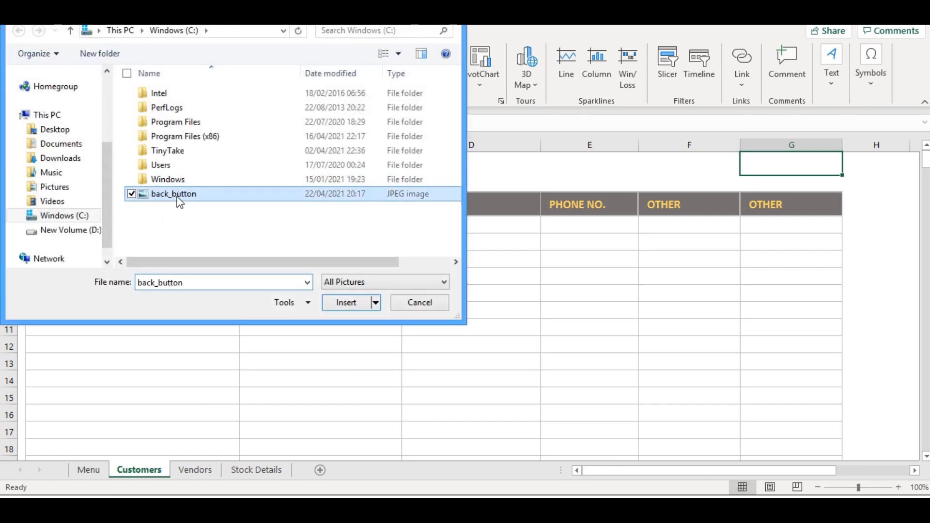
left_click(348, 305)
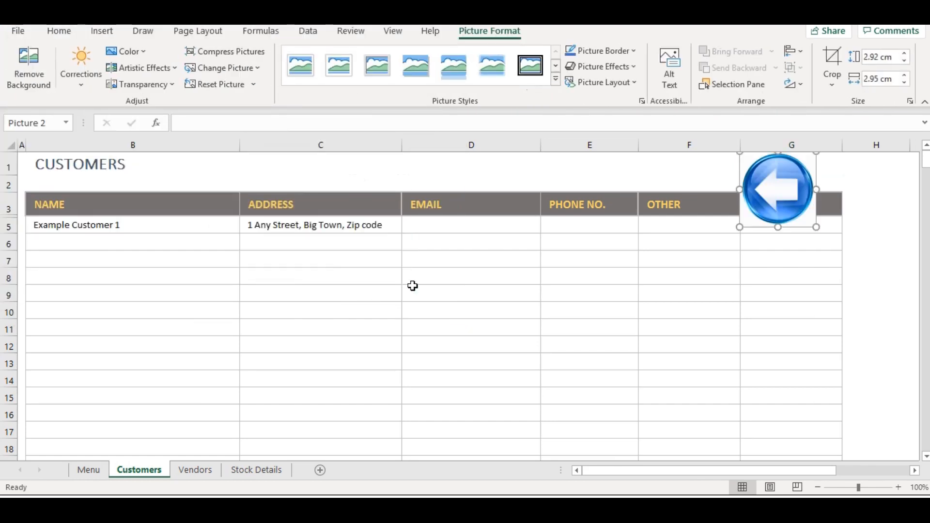
Step: Shrink the back-button picture to about 1.3 cm and place it in column G above the header row of the Customers sheet
left_click_drag(782, 190, 751, 211)
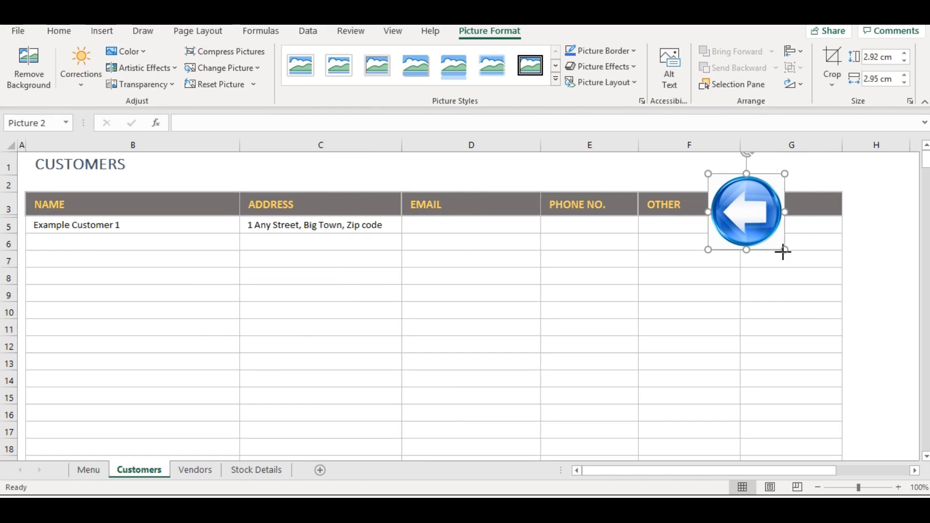
left_click_drag(782, 251, 822, 180)
left_click_drag(832, 191, 819, 171)
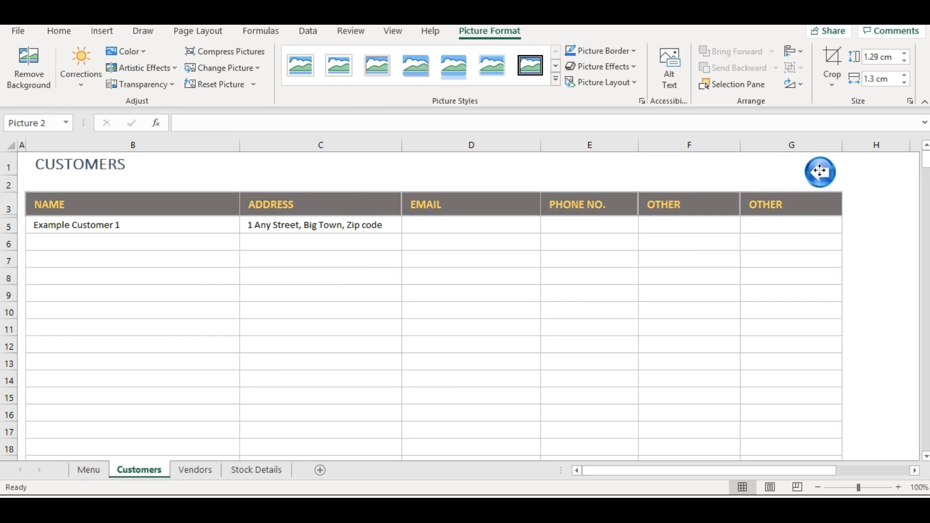
left_click(820, 171)
left_click(667, 271)
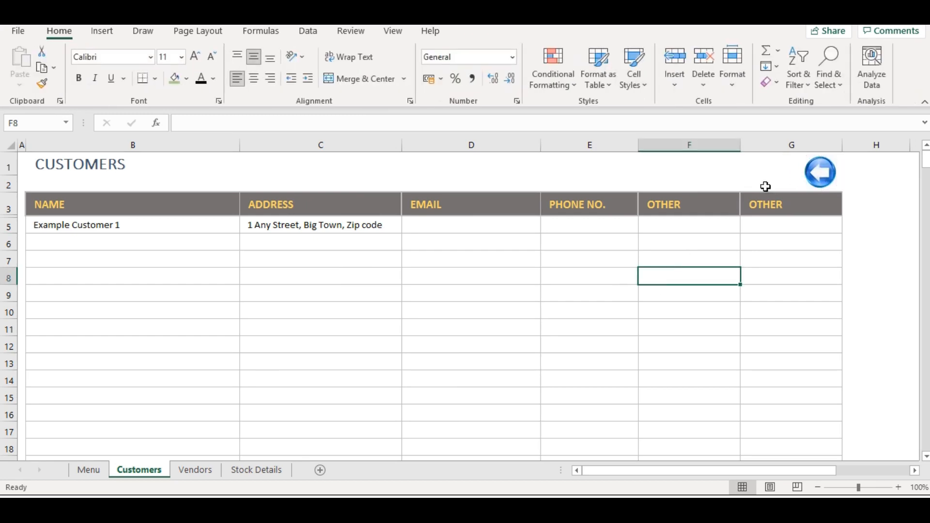
Step: Insert a hyperlink on the Customers back-button picture that leads to cell A1 of the Menu sheet
left_click(820, 168)
right_click(821, 169)
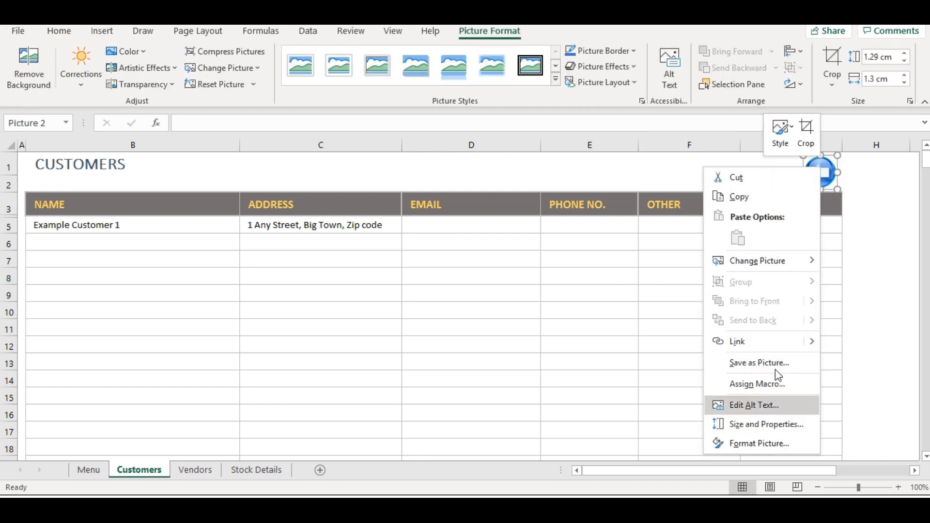
left_click(775, 341)
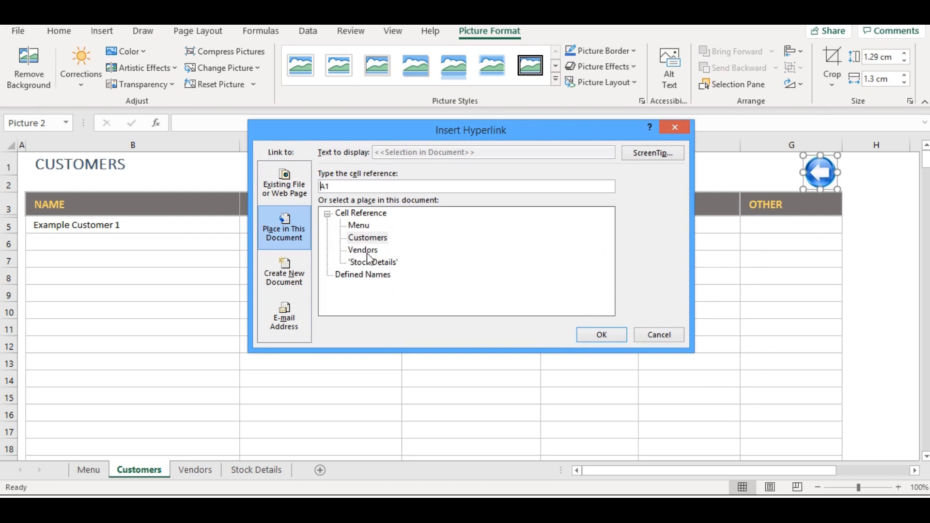
left_click(356, 226)
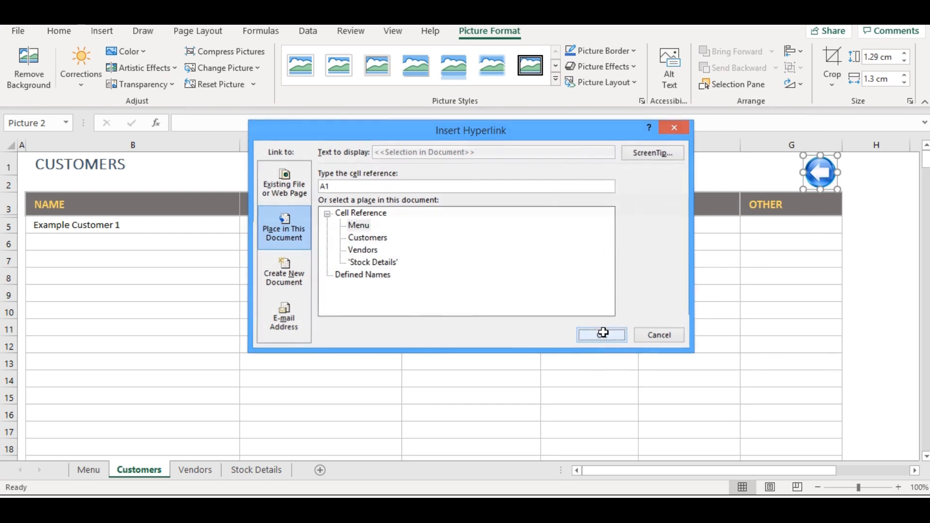
left_click(602, 334)
left_click(795, 202)
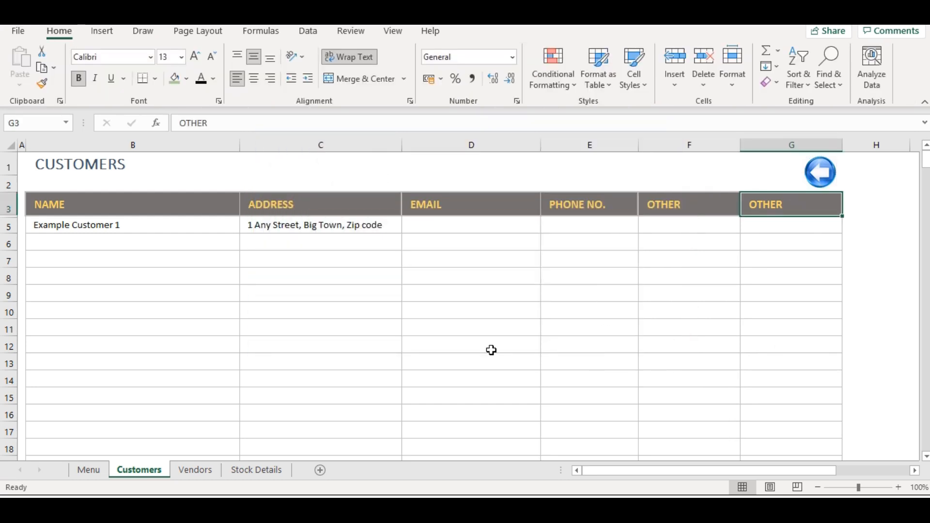
Step: Test the back-button link from the Customers sheet to the Menu sheet several times
left_click(822, 170)
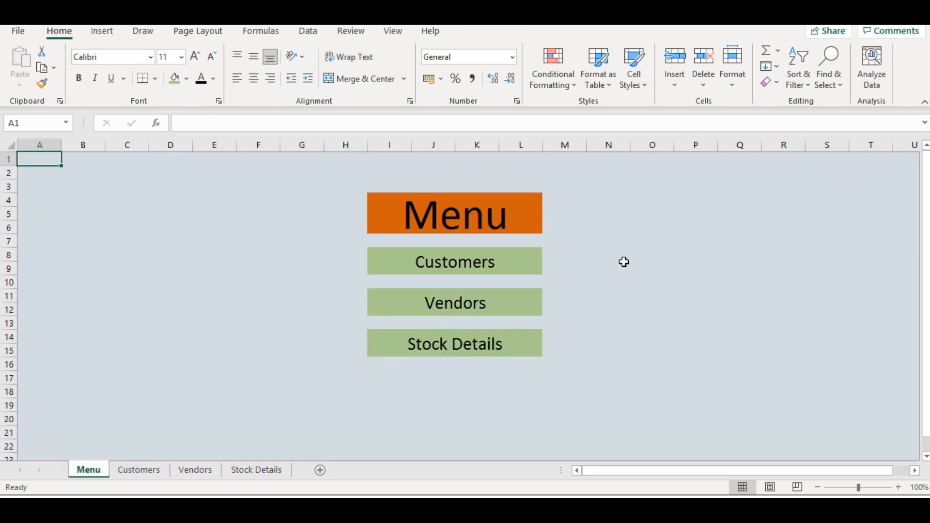
left_click(160, 471)
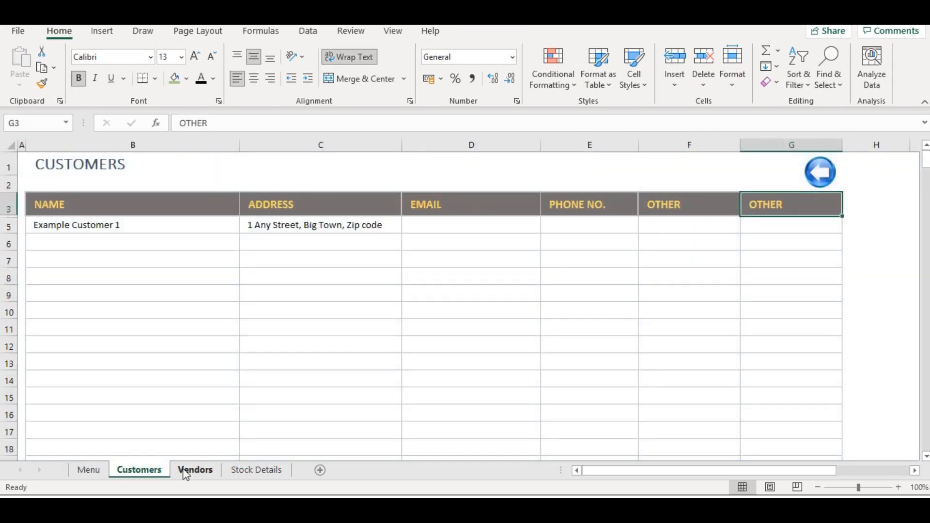
left_click(186, 472)
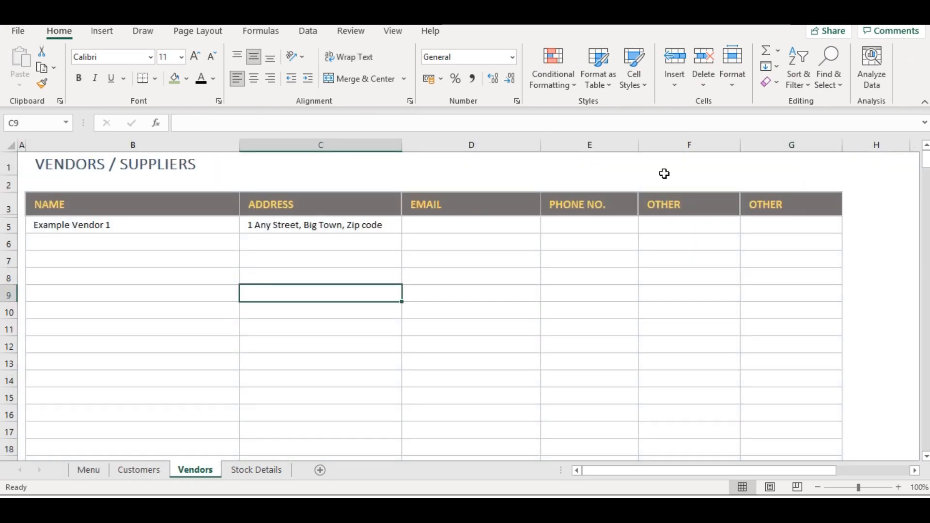
left_click(146, 470)
left_click(834, 173)
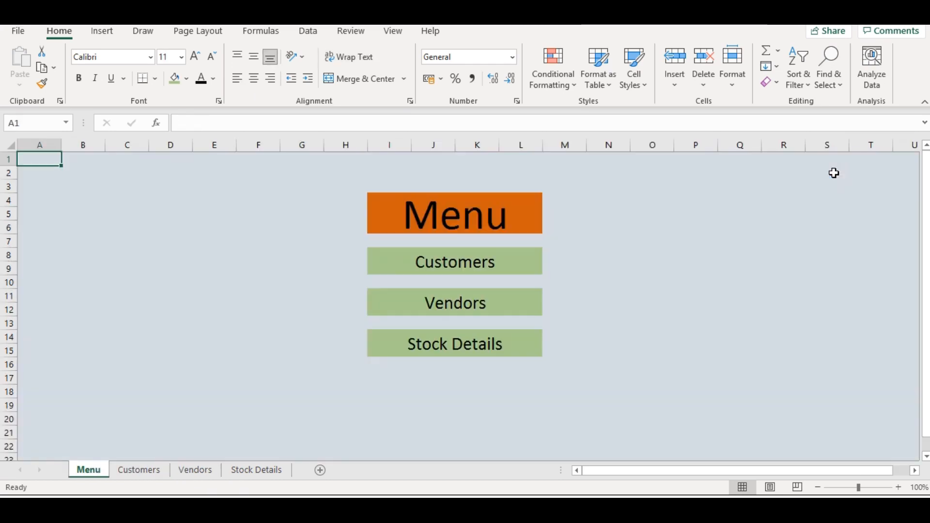
left_click(139, 471)
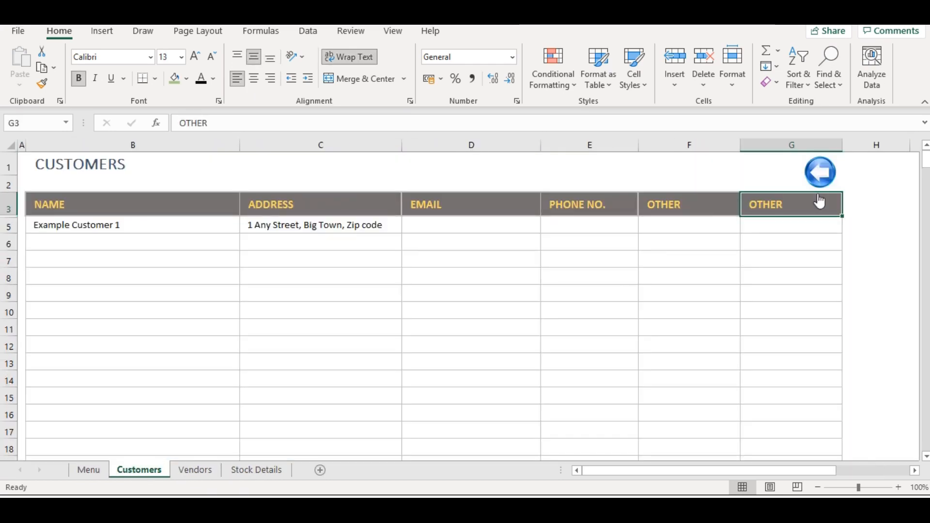
left_click(821, 173)
Step: Copy the linked back-button picture from the Customers sheet to the Vendors sheet, placing it in column G above the header row
left_click(154, 473)
right_click(822, 171)
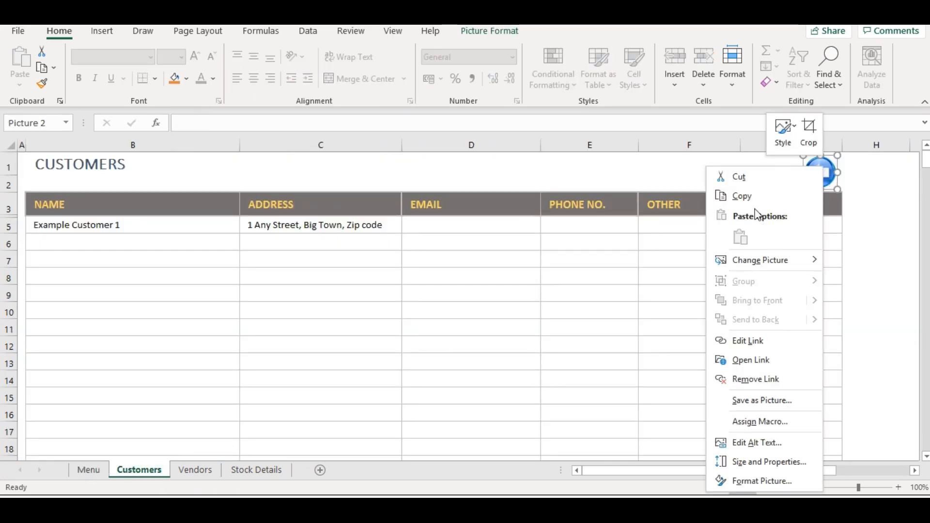
left_click(746, 198)
left_click(209, 474)
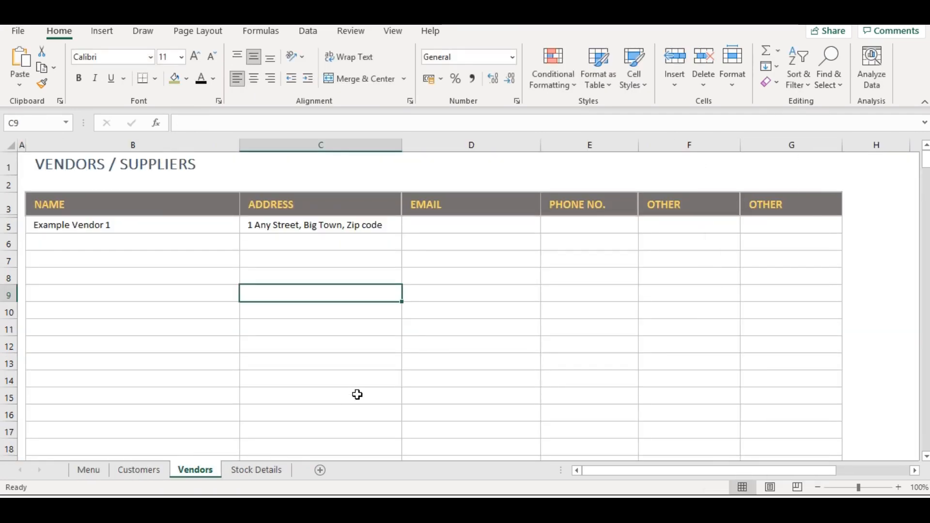
key("ctrl+v")
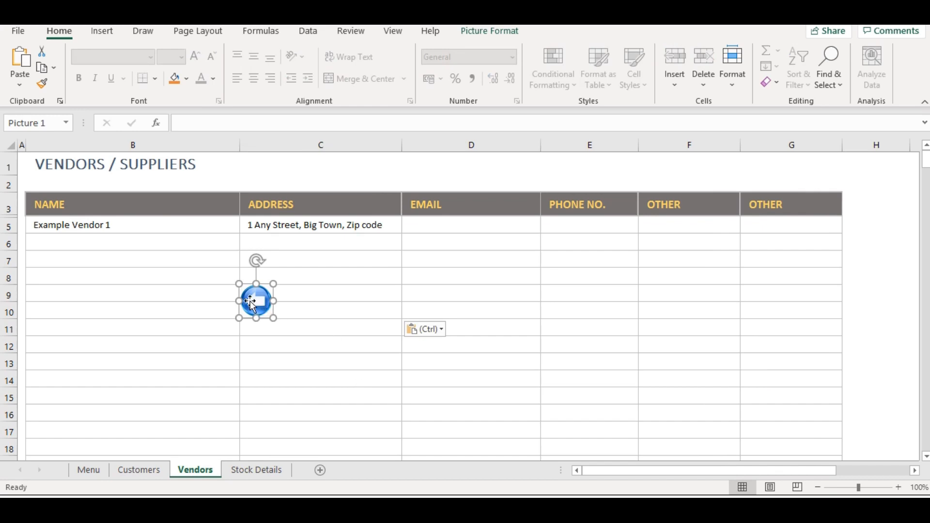
left_click_drag(251, 301, 820, 171)
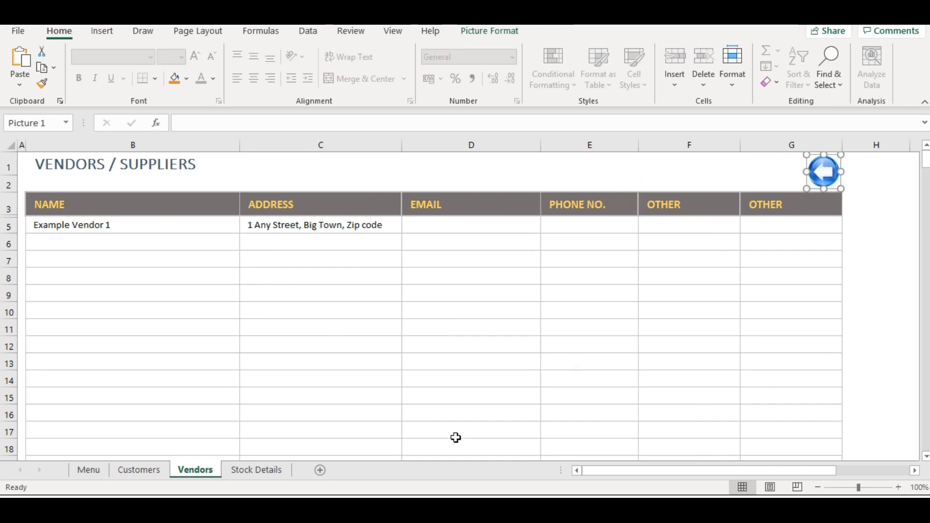
Step: Paste the linked back-button picture into the Stock Details sheet and place it in column J above the header row
left_click(258, 472)
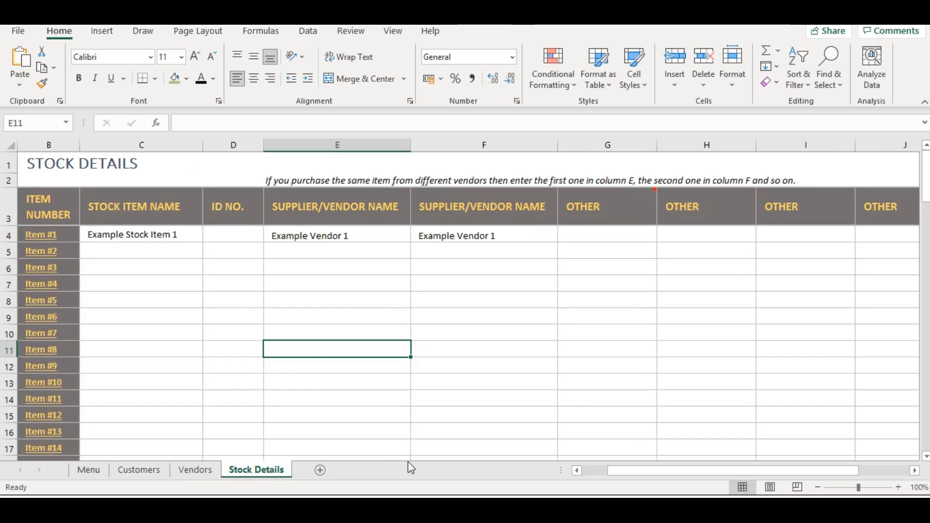
left_click_drag(668, 472, 619, 471)
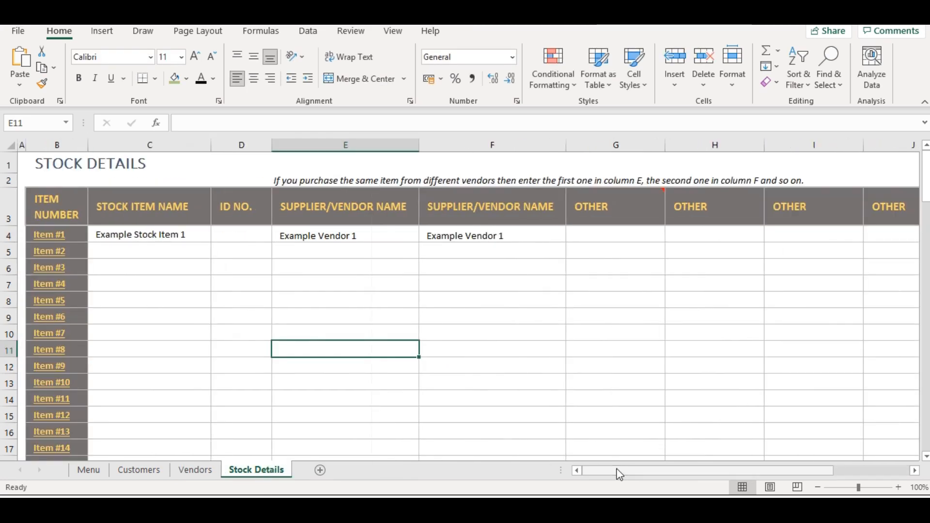
key("ctrl+v")
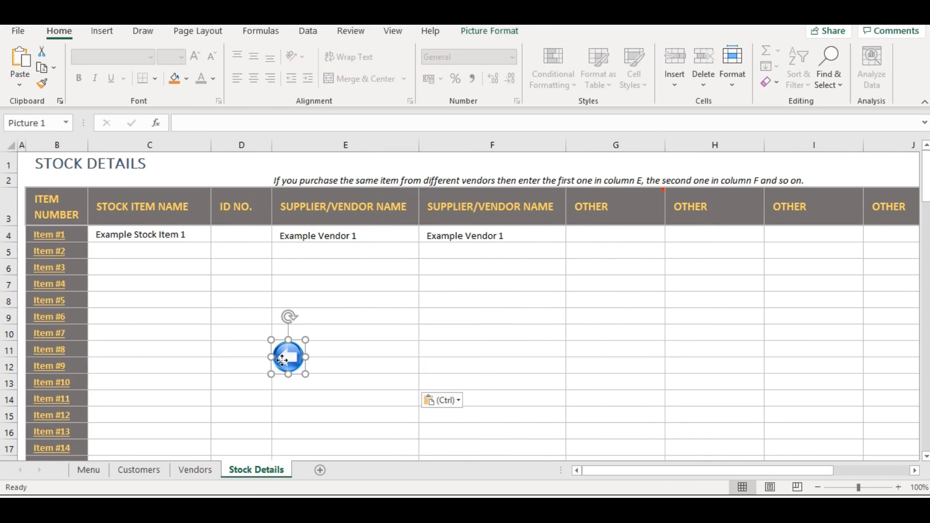
left_click_drag(282, 360, 887, 173)
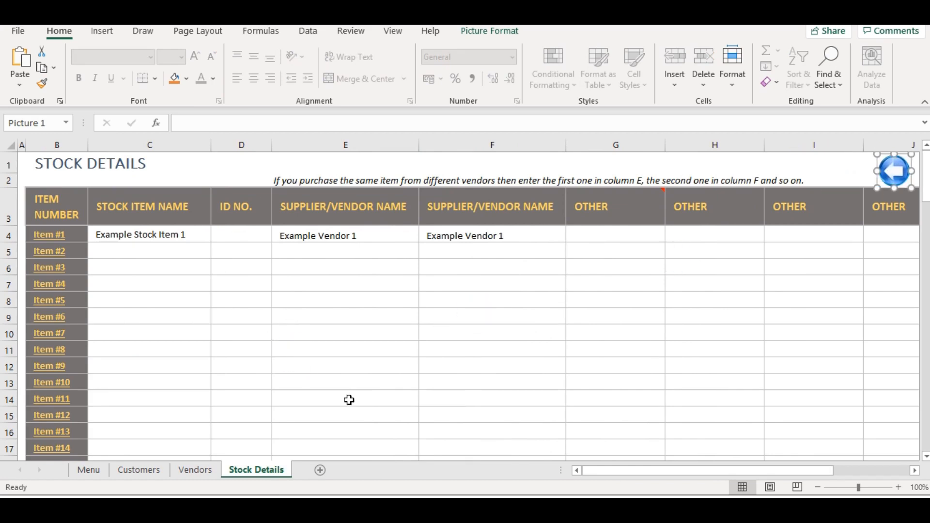
left_click(372, 392)
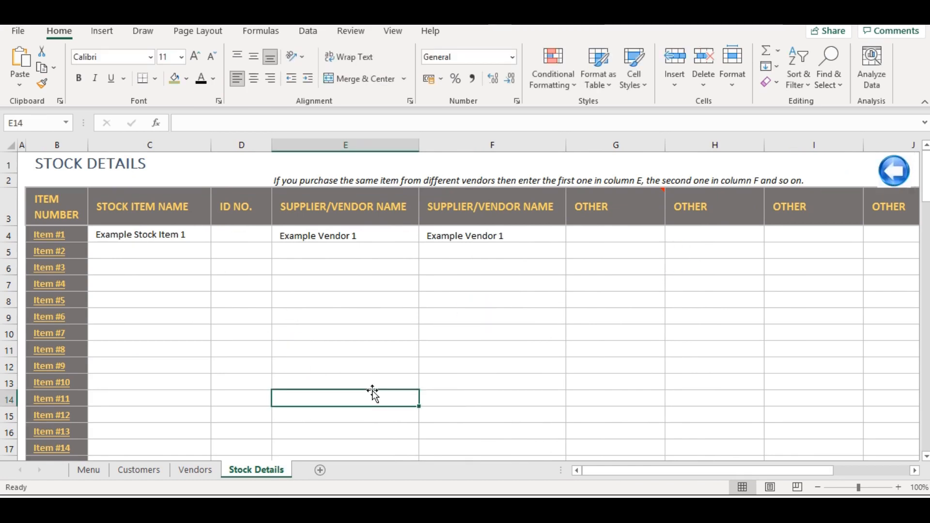
Step: Test the Customers and Stock Details menu links and the back buttons on those two sheets
left_click(893, 170)
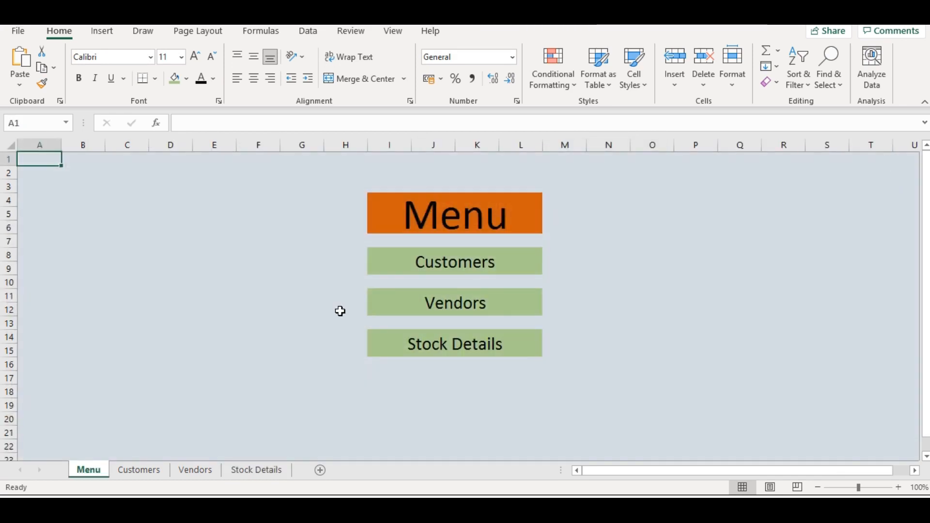
left_click(451, 262)
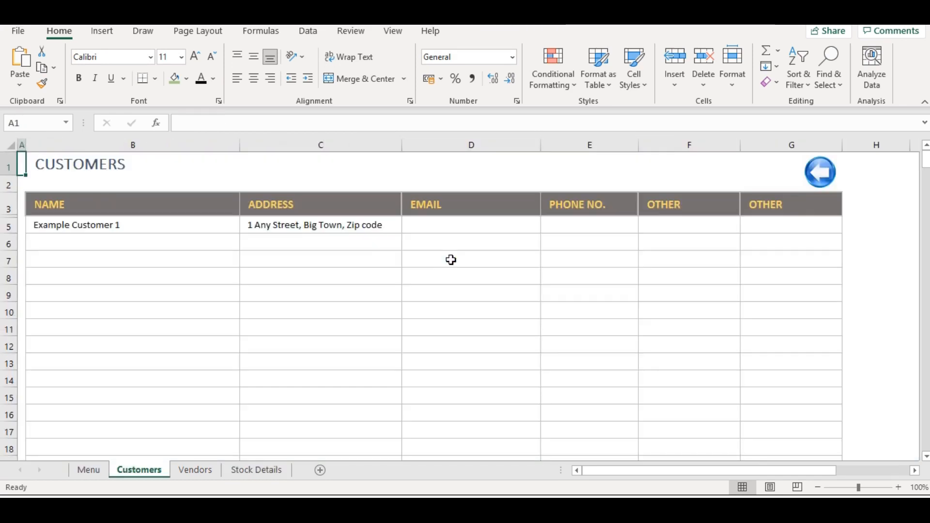
left_click(823, 174)
left_click(455, 342)
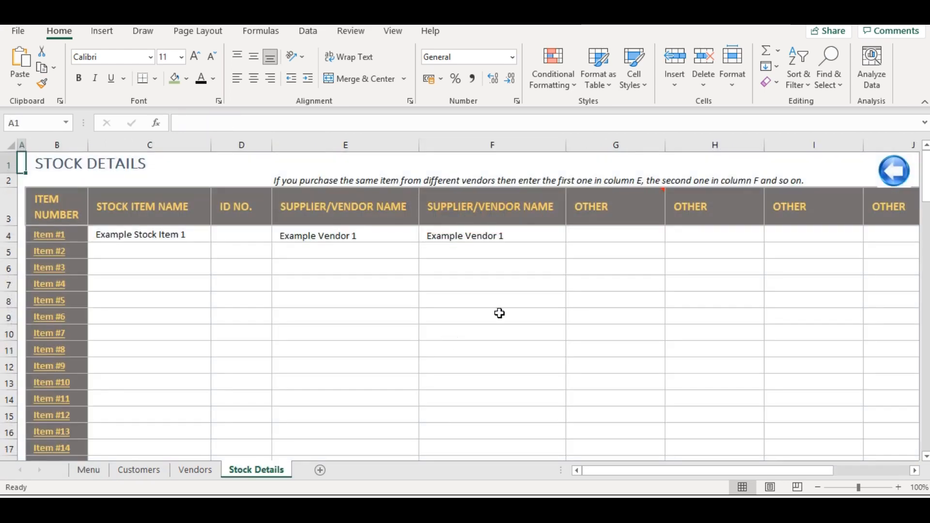
left_click(894, 167)
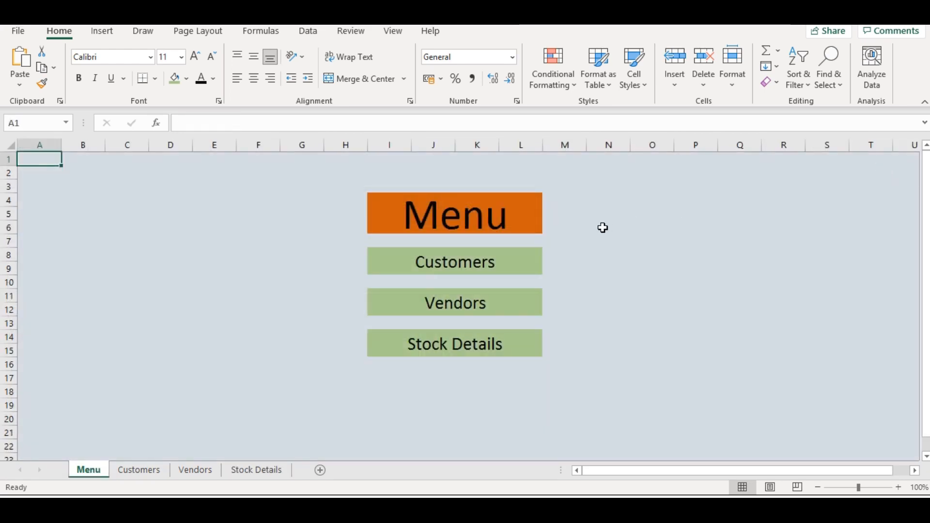